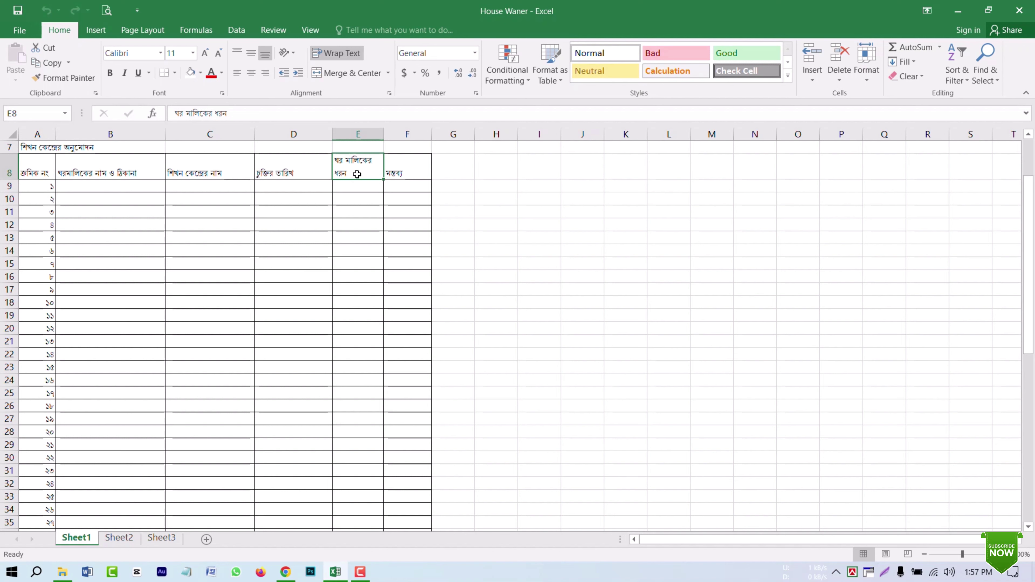
Step: Open Google Forms in a new Chrome tab by searching 'forms google com'
click(289, 578)
click(342, 11)
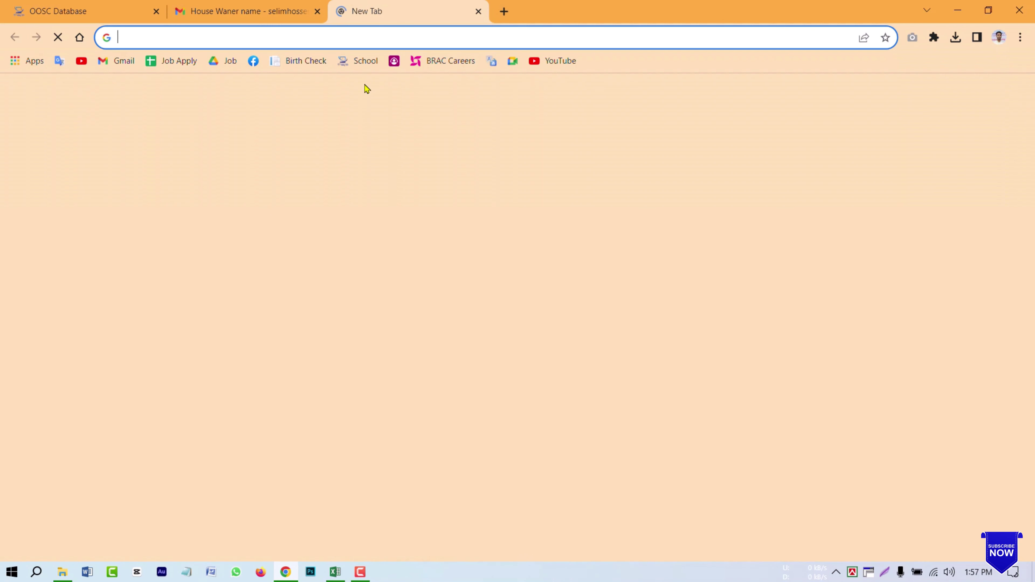
text(forms g)
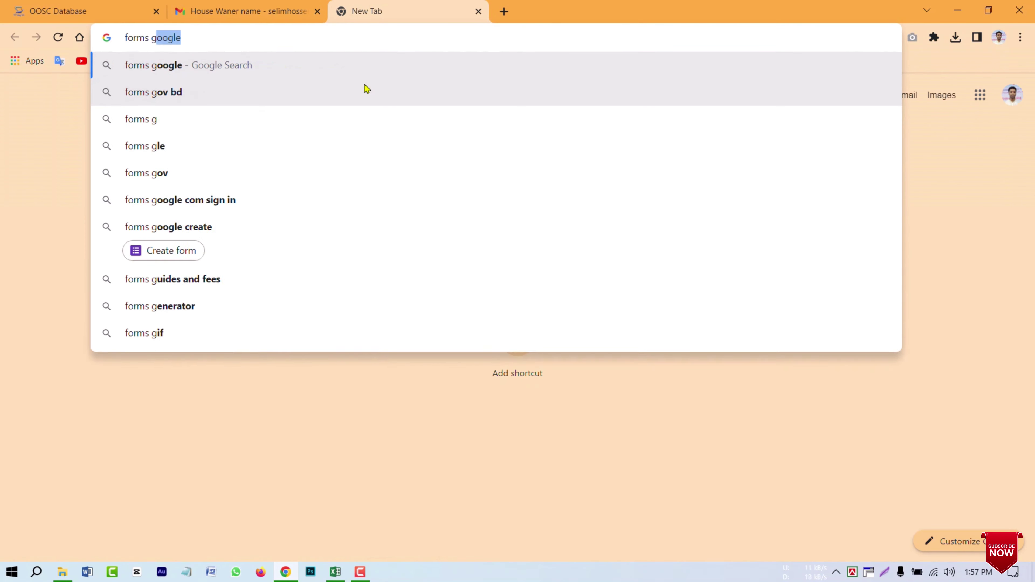
text(oogle com)
key(Return)
click(236, 253)
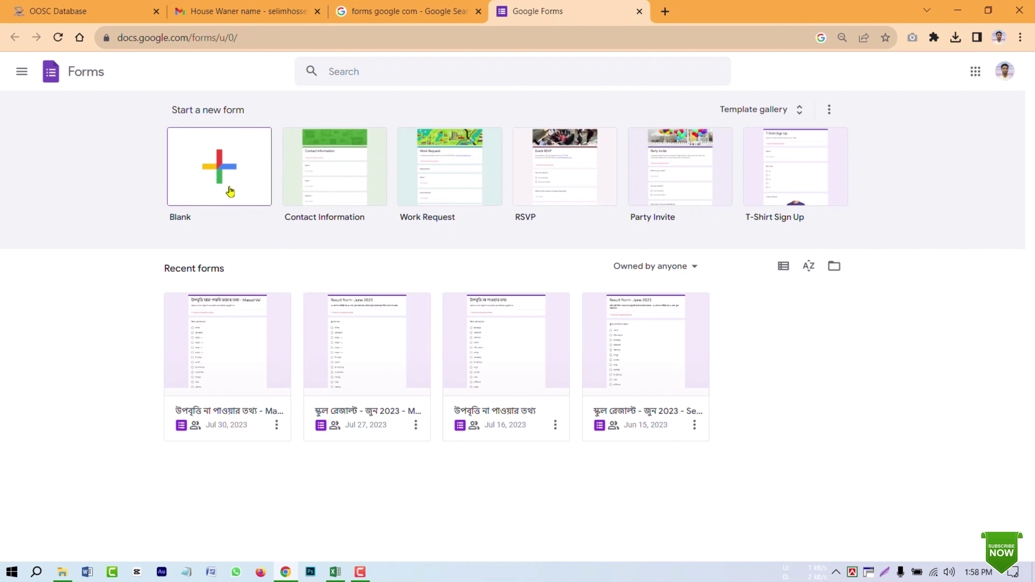
Step: Create a blank form titled 'ঘরমালিকের তথ্য'
click(226, 172)
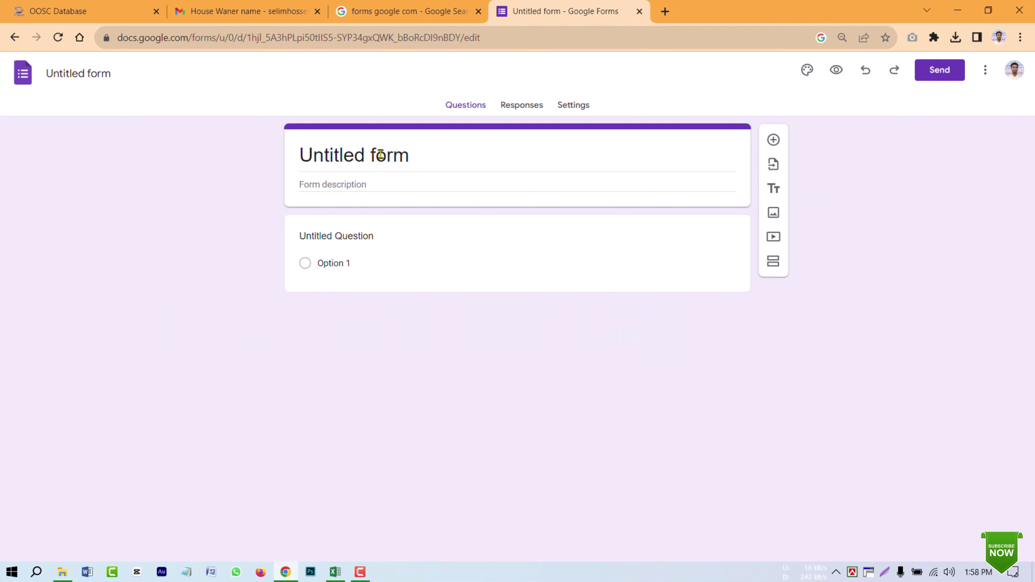
text(ঘ)
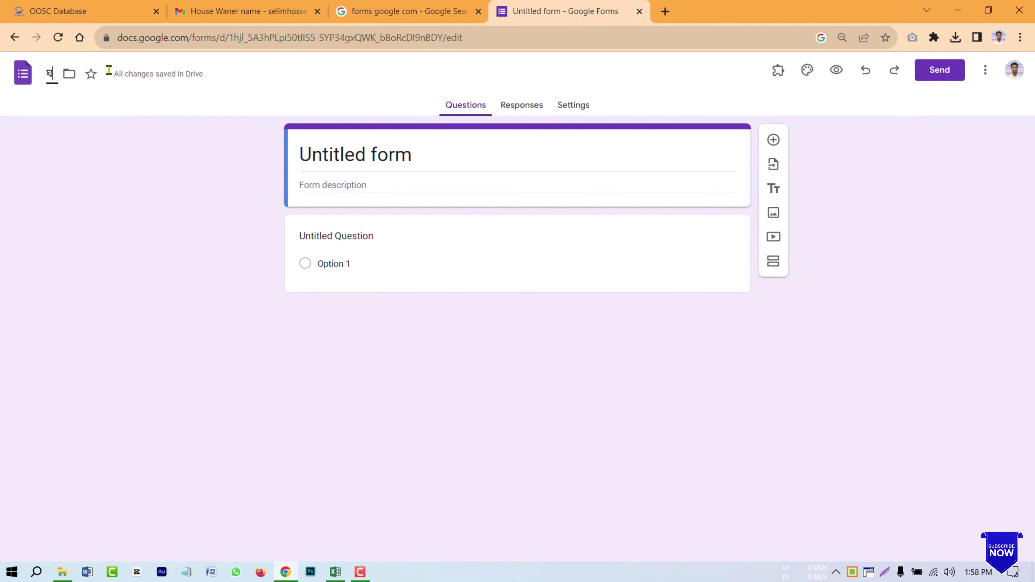
text(রমা)
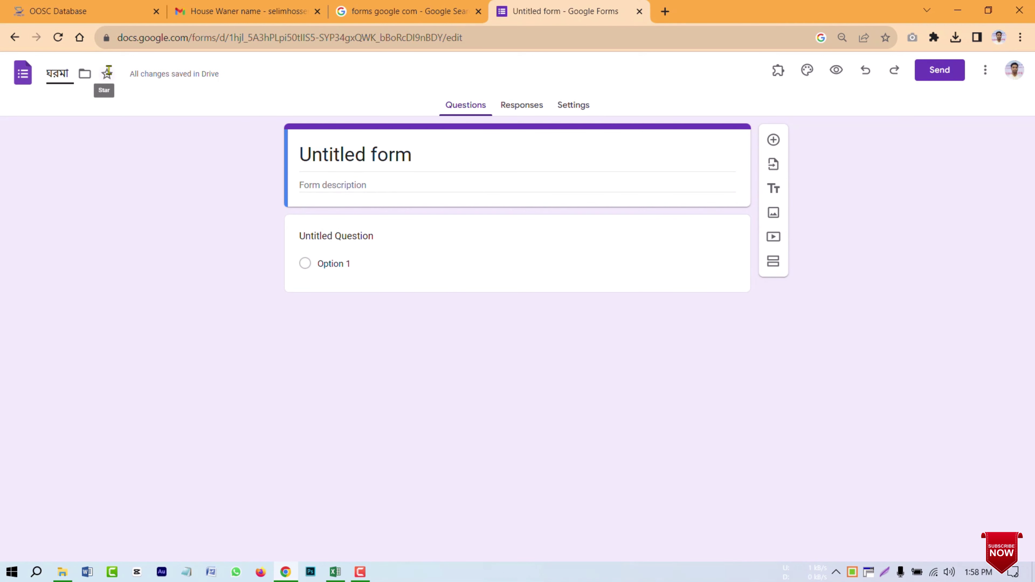
text(লিকের)
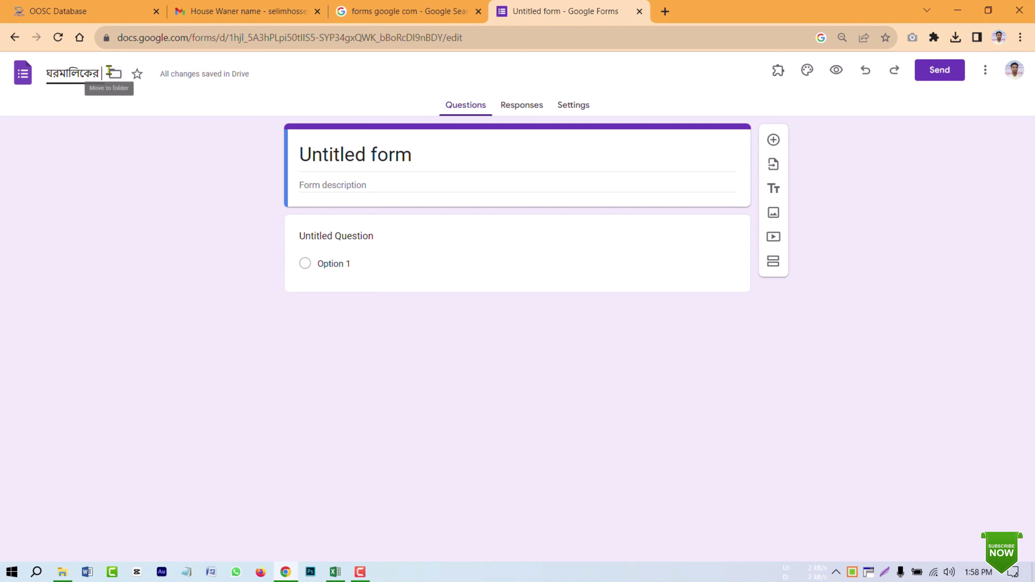
text( তথ্য)
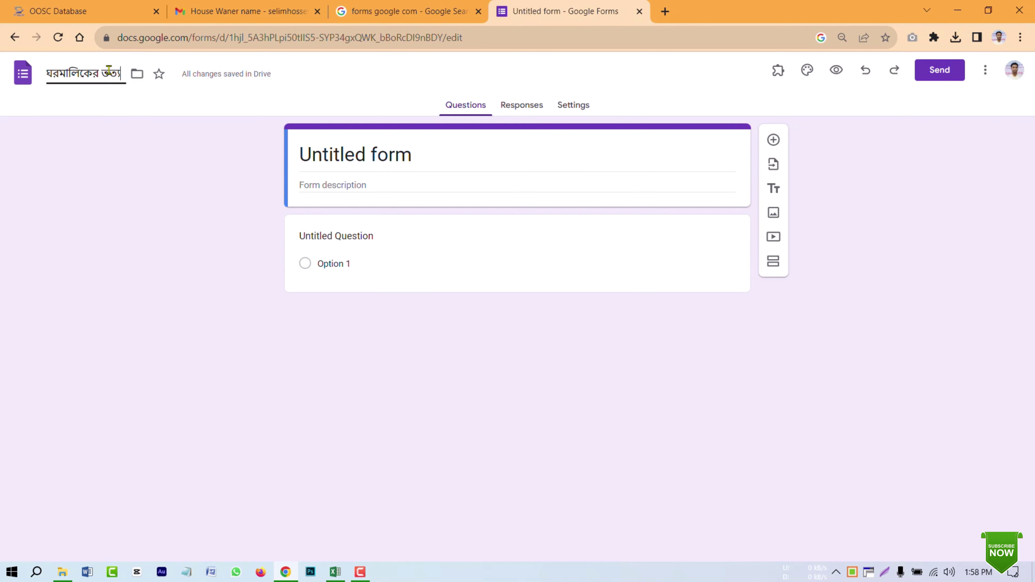
key(BackSpace)
key(BackSpace)
key(BackSpace)
text(থ্য)
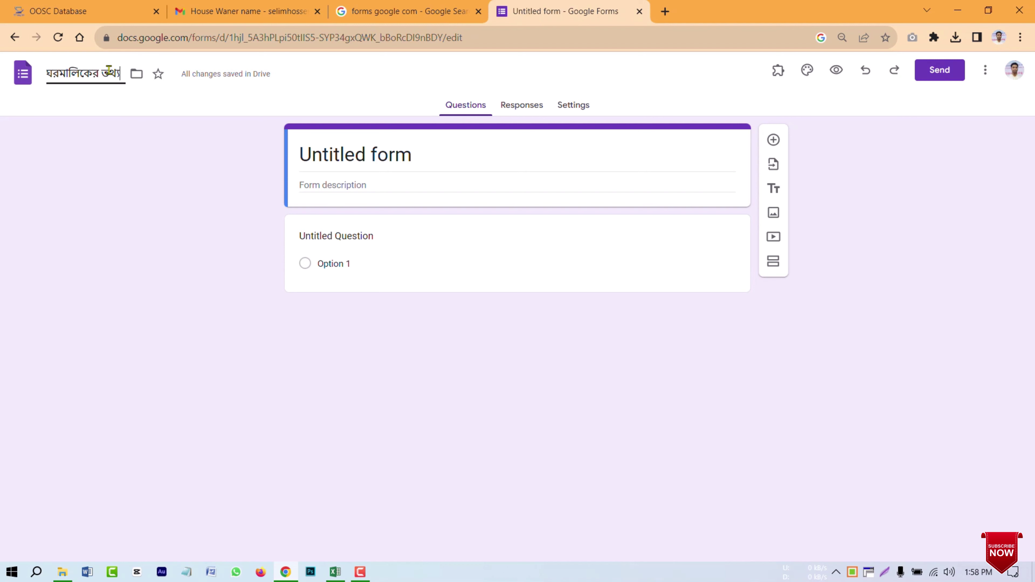
Step: Add the description 'আজকের মধ্যে তথ্যগুলো দিতে হবে' and snap Chrome to the right half beside Excel
click(479, 185)
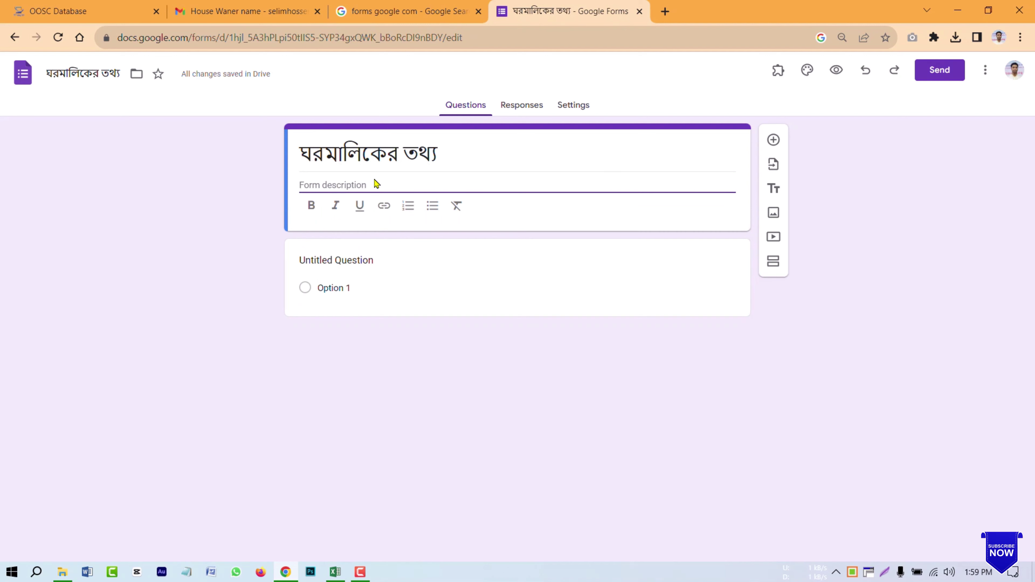
text(আজকের মধ্যে তথ্যগুলো দিতে হবে)
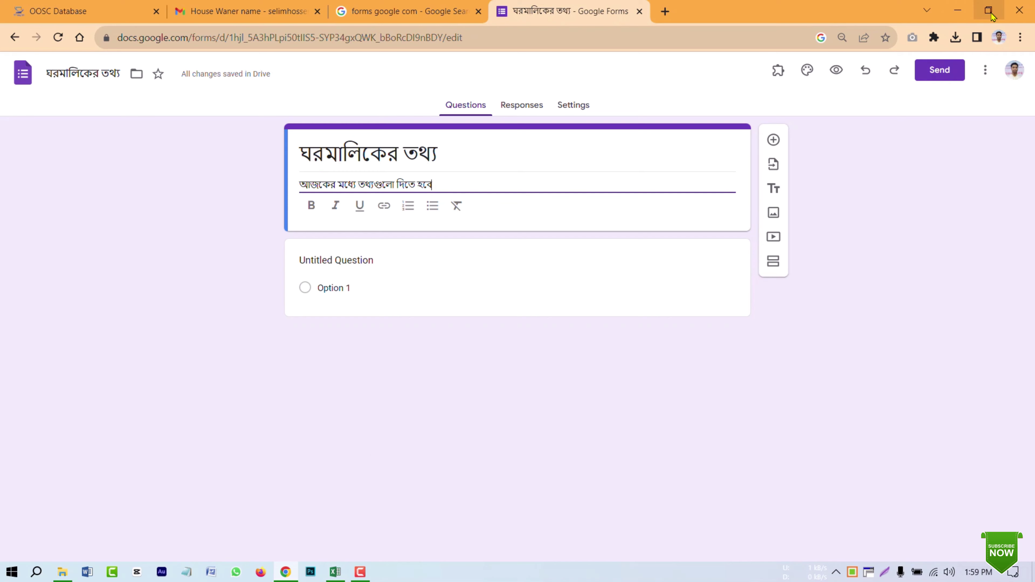
key(super+Right)
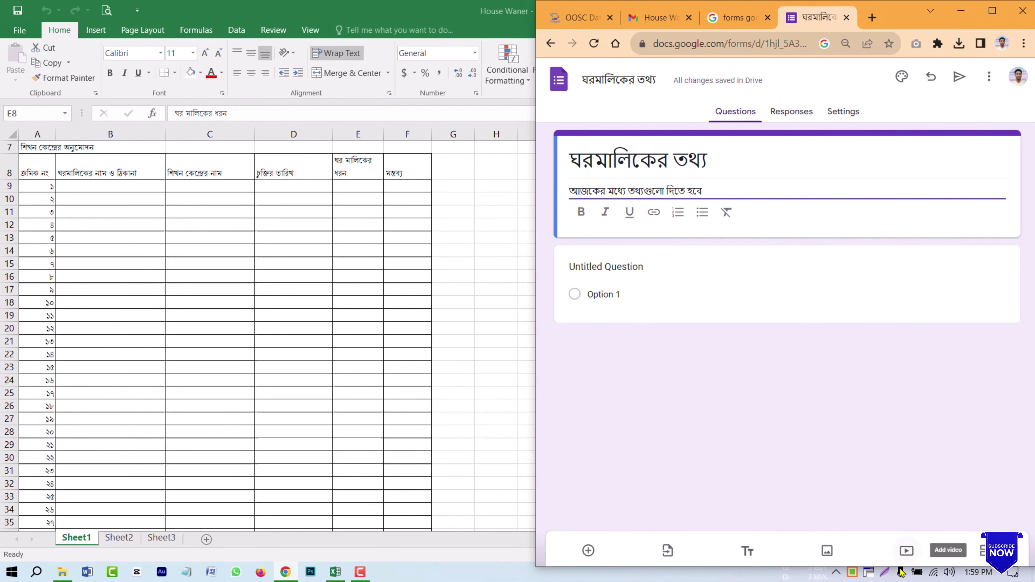
Step: Title the first question 'ঘরমালিকের নাম', make it a required short answer, and duplicate it
right_click(869, 573)
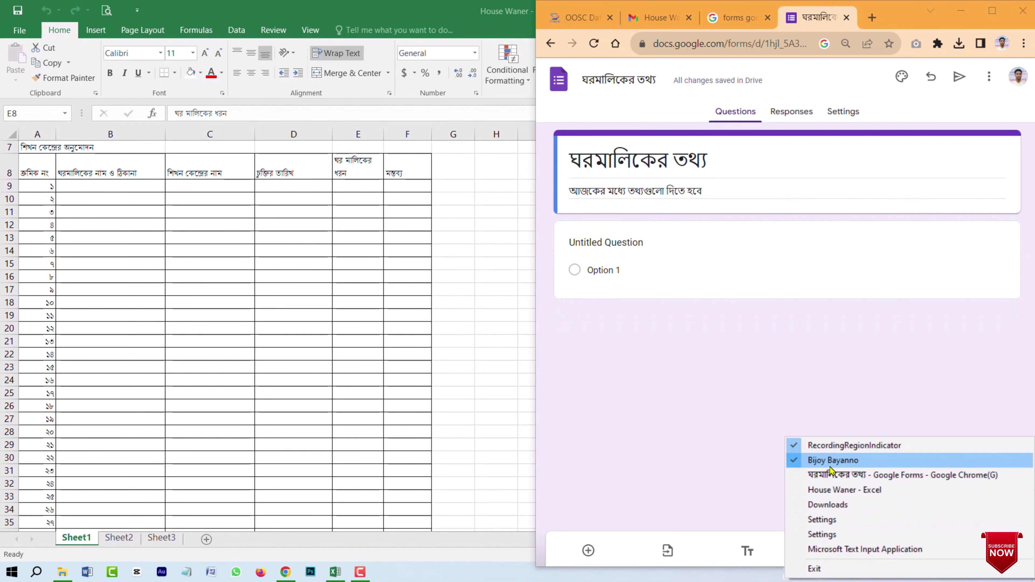
click(836, 475)
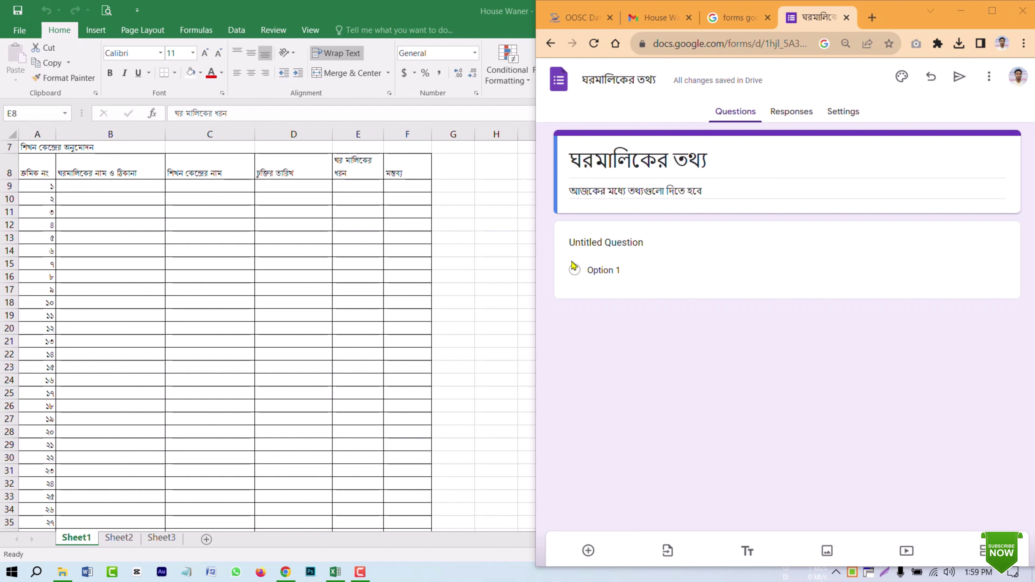
click(628, 242)
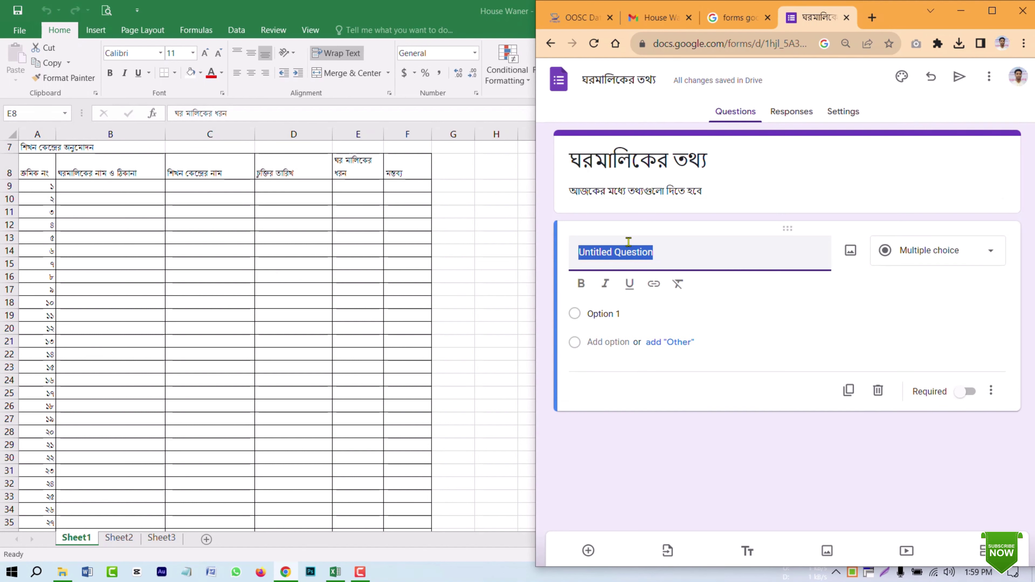
text(ঘরমালিকের নাম)
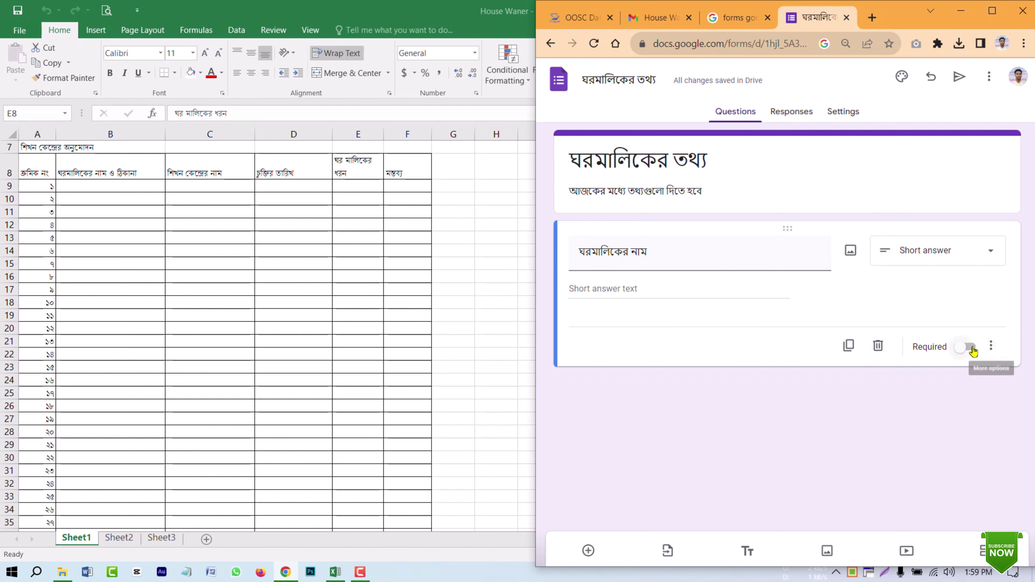
click(971, 347)
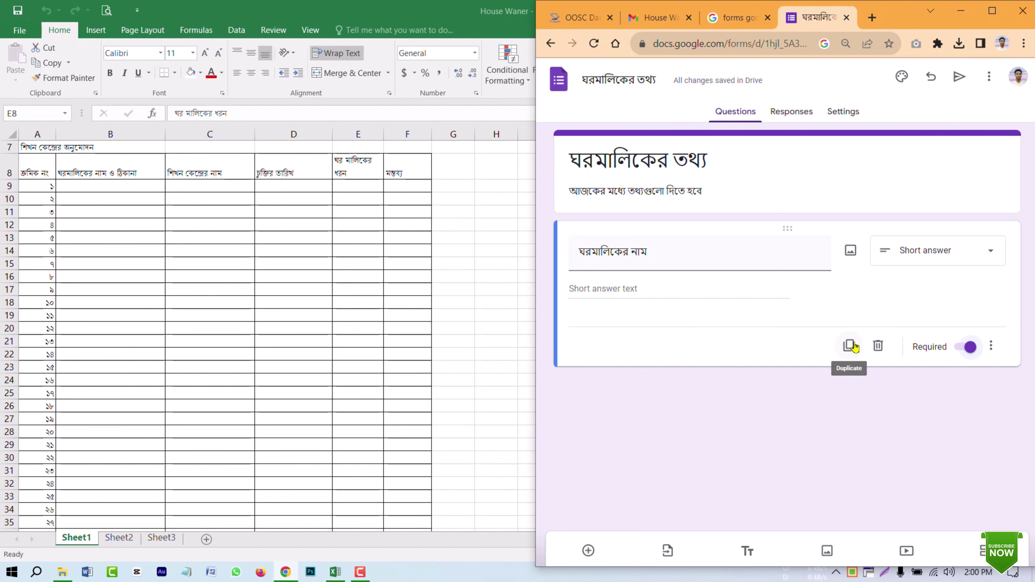
click(852, 346)
Step: Retitle the duplicated questions 'শিখন কেন্দ্রের নাম' and 'চুক্তির তারিখ'
click(651, 347)
key(BackSpace)
key(BackSpace)
key(BackSpace)
key(BackSpace)
key(BackSpace)
key(BackSpace)
key(BackSpace)
key(BackSpace)
key(BackSpace)
key(BackSpace)
key(BackSpace)
key(BackSpace)
key(BackSpace)
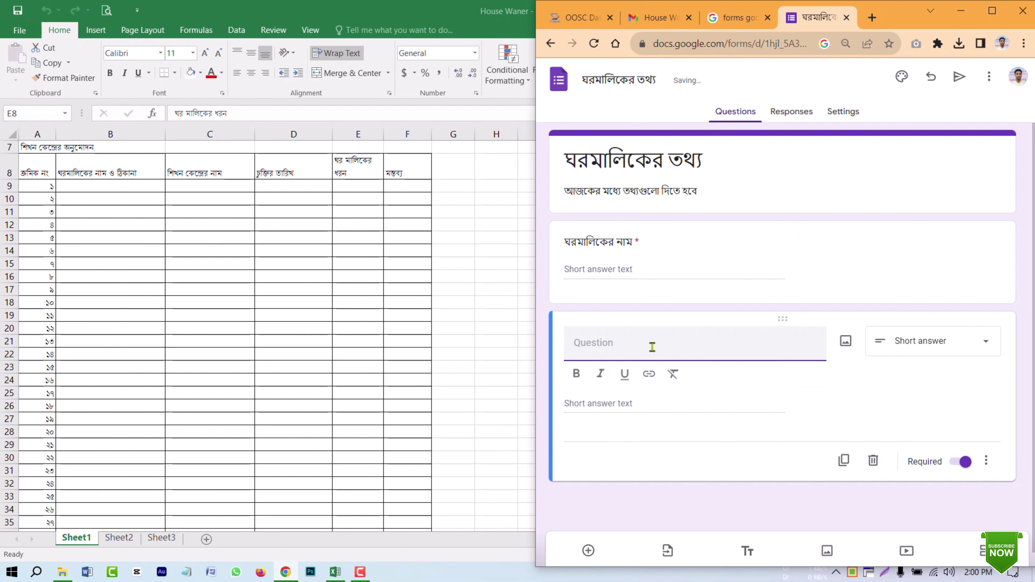
text(শিখন কেন্দ)
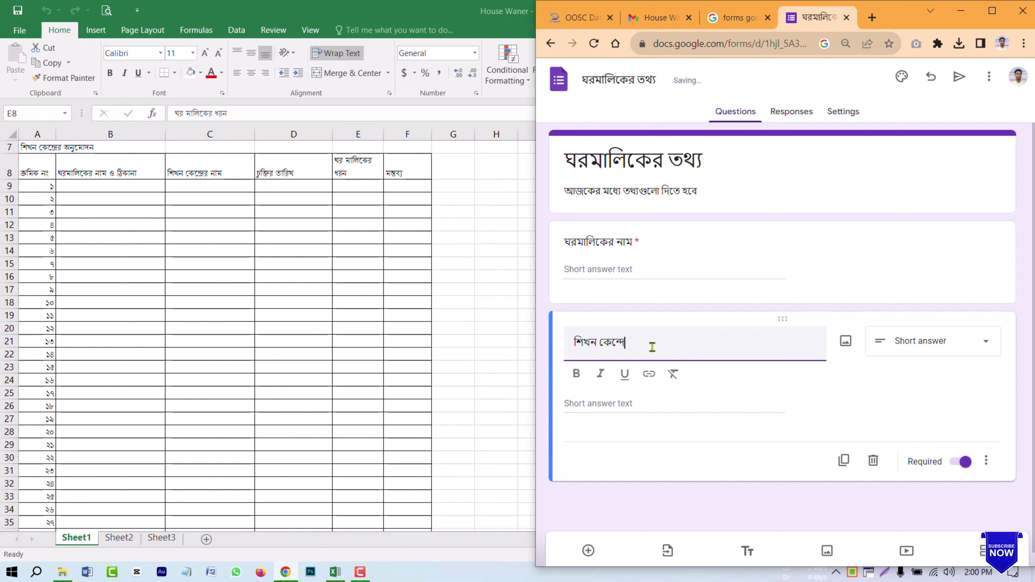
text(্রের নাম)
click(844, 461)
click(692, 445)
key(BackSpace)
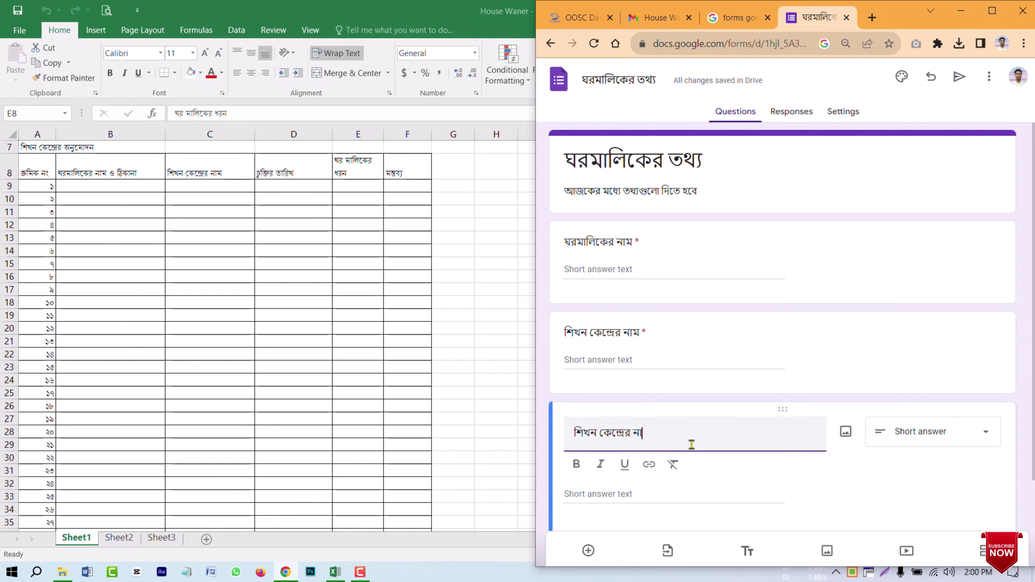
key(BackSpace)
key(BackSpace)
key(BackSpace)
key(BackSpace)
key(BackSpace)
key(BackSpace)
key(BackSpace)
key(BackSpace)
key(BackSpace)
key(BackSpace)
key(BackSpace)
key(BackSpace)
key(BackSpace)
key(BackSpace)
key(BackSpace)
key(BackSpace)
key(BackSpace)
text(চুক্তির তারিখ)
Step: Add duplicated questions 'ঘর মালিকের ধরণ' and 'মন্তব্য', making মন্তব্য optional
scroll(800, 469, down, 2)
click(843, 495)
key(BackSpace)
key(BackSpace)
key(BackSpace)
key(BackSpace)
key(BackSpace)
key(BackSpace)
key(BackSpace)
key(BackSpace)
key(BackSpace)
key(BackSpace)
key(BackSpace)
key(BackSpace)
key(BackSpace)
text(ঘর মালিকের)
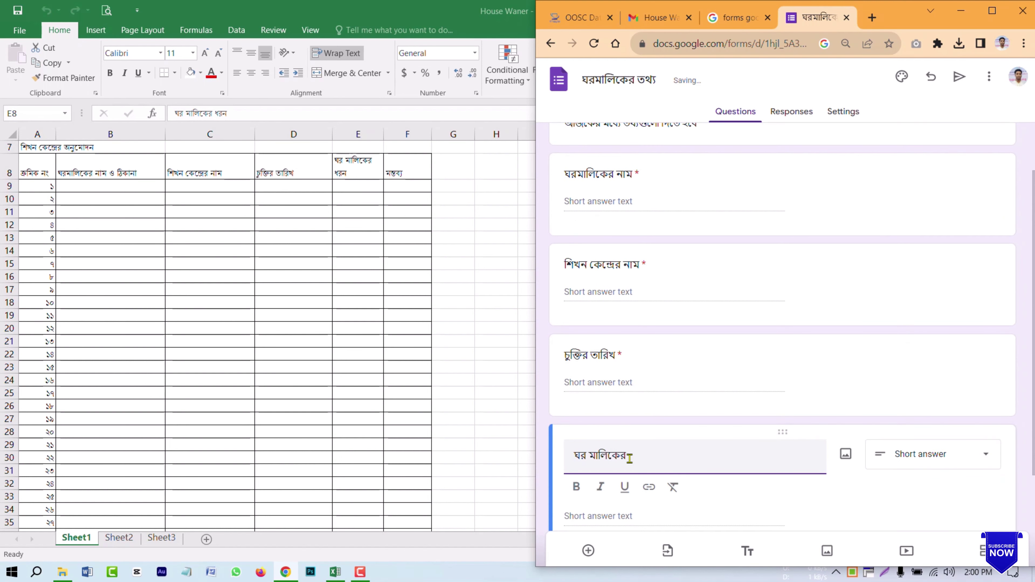
text( ধরণ)
scroll(800, 470, down, 3)
click(844, 482)
key(BackSpace)
key(BackSpace)
key(BackSpace)
key(BackSpace)
key(BackSpace)
key(BackSpace)
key(BackSpace)
key(BackSpace)
key(BackSpace)
key(BackSpace)
key(BackSpace)
key(BackSpace)
key(BackSpace)
key(BackSpace)
text(মন্তব্য)
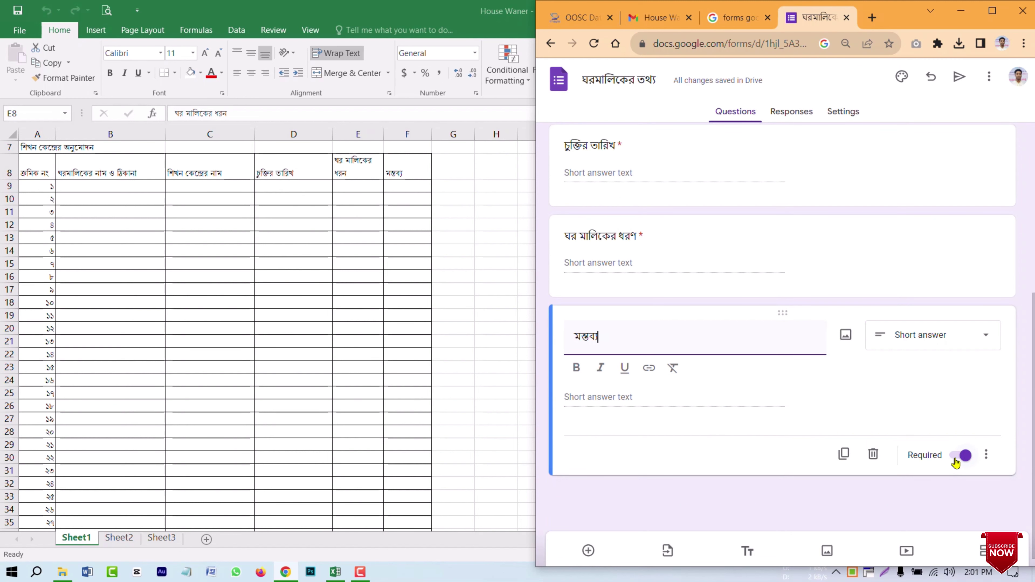
click(955, 460)
Step: Rename the first question to 'ঘরমালিকের নাম ও ঠিকানা (গ্রাম; পোস্ট; থানা; জেলা)'
scroll(730, 428, up, 8)
click(680, 255)
click(681, 255)
text(না ()
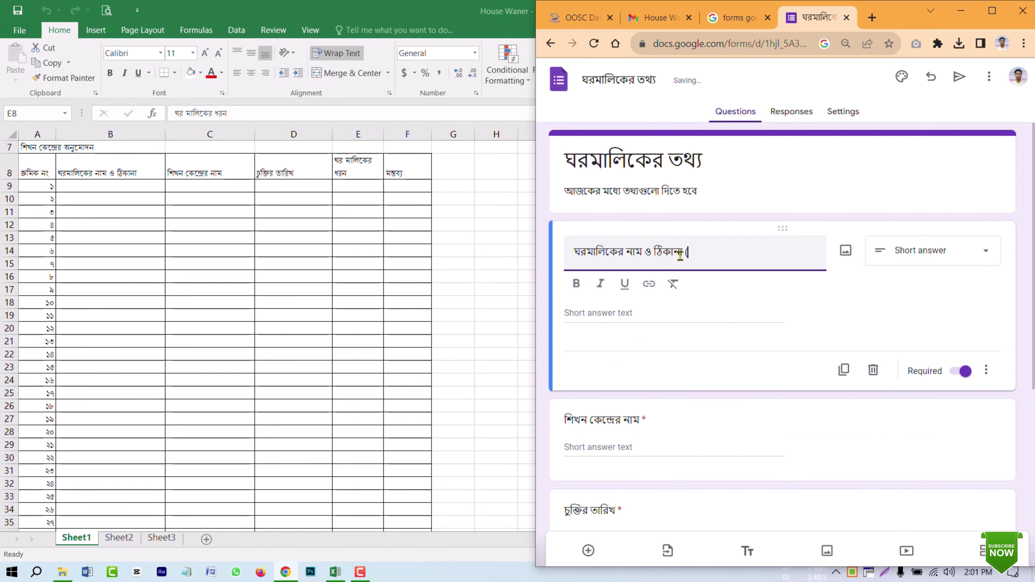
text(গ্রাম; পোস্ট; থানা)
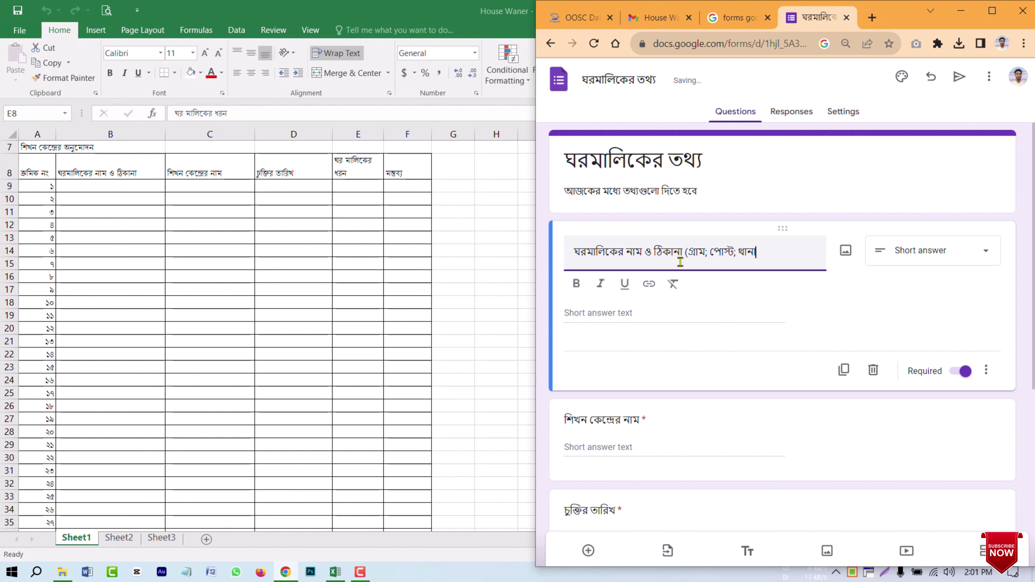
text(; জেলা))
click(839, 188)
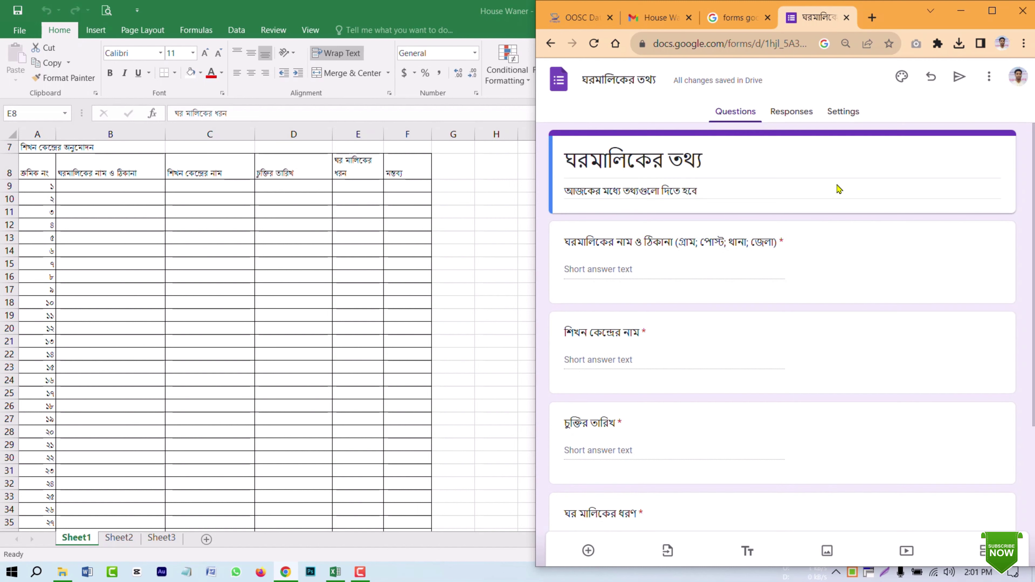
Step: Link the form's responses to a new spreadsheet 'ঘরমালিকের তথ্য (Responses)'
click(992, 11)
click(522, 105)
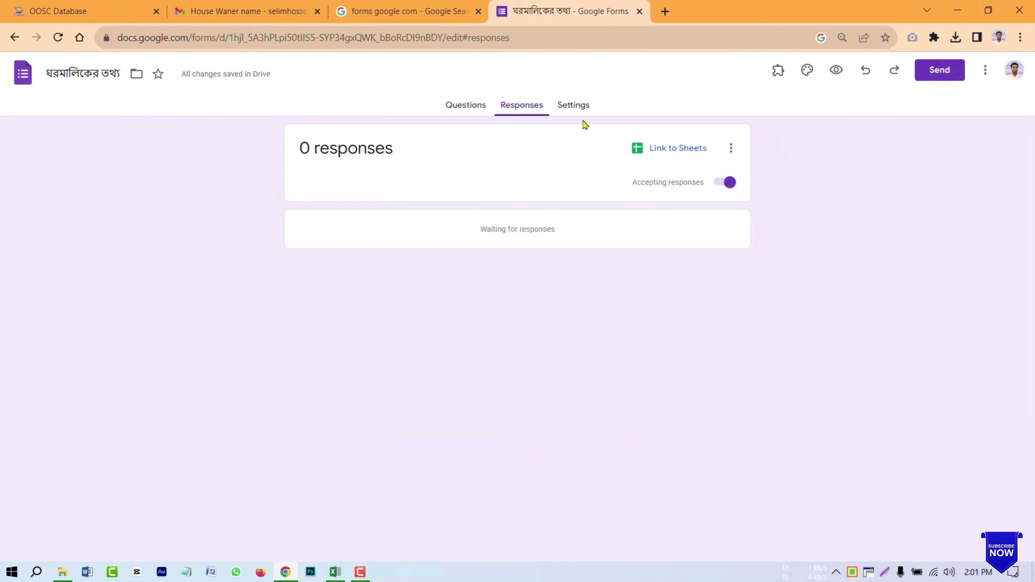
click(665, 157)
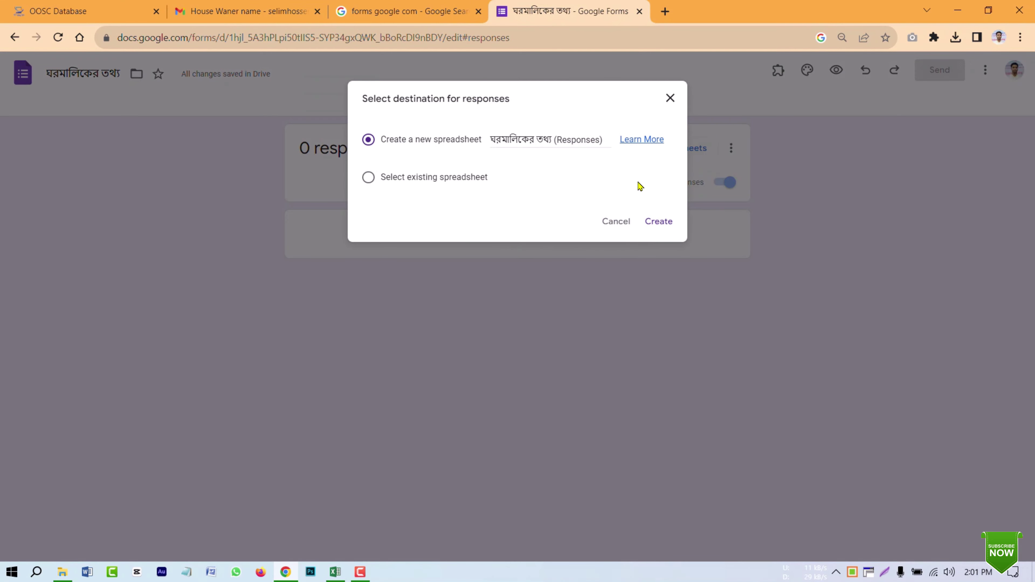
click(661, 223)
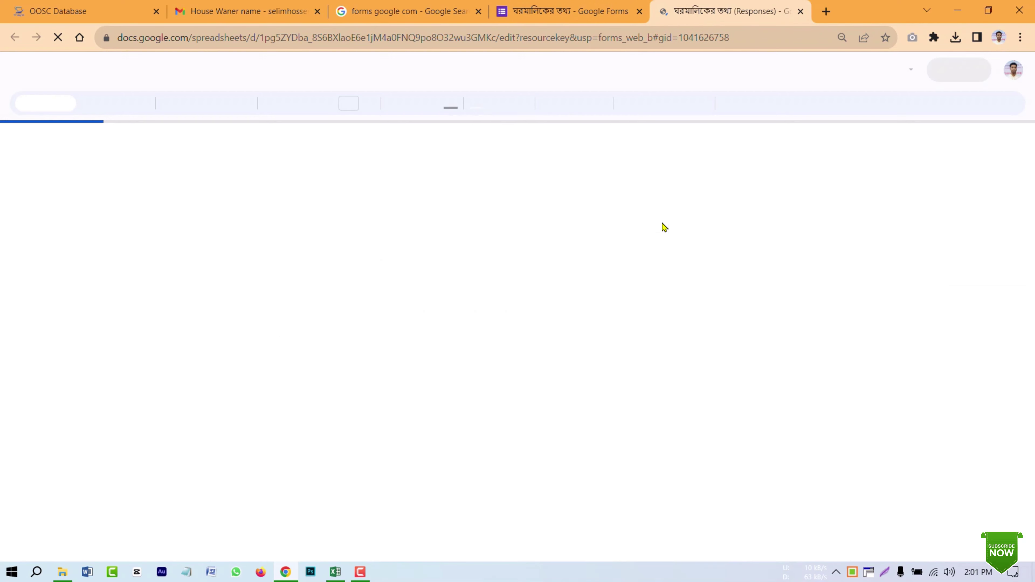
Step: Check the new sheet's Timestamp and question headers, then return to the form editor
click(571, 11)
Step: Copy the form's shortened share link from the Send dialog
click(938, 70)
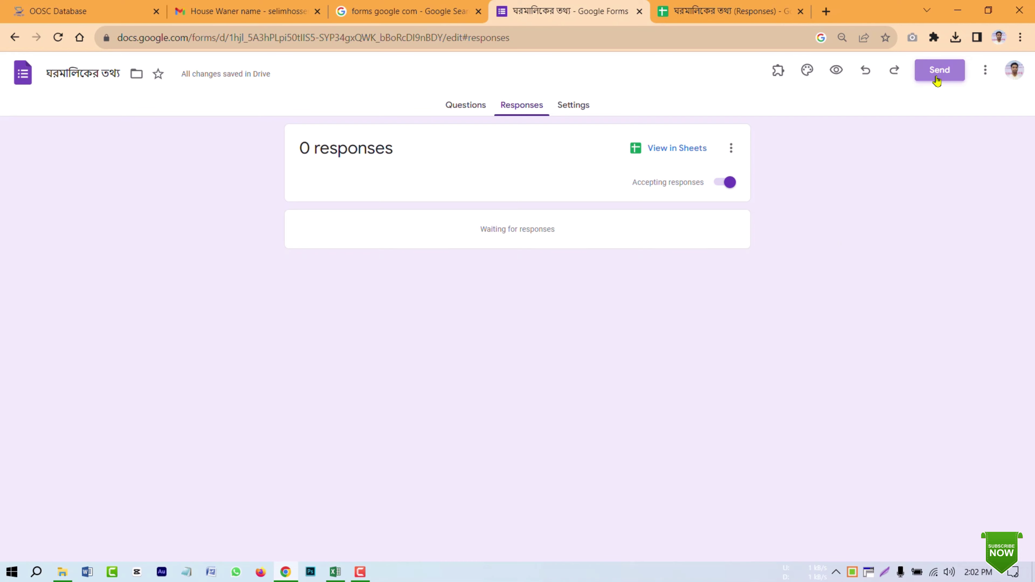
click(469, 186)
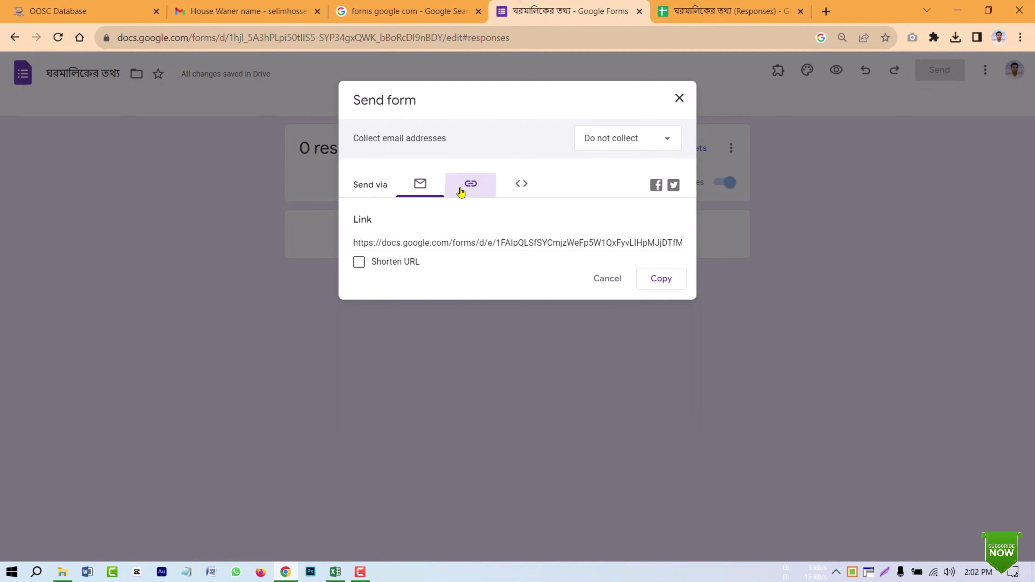
click(359, 263)
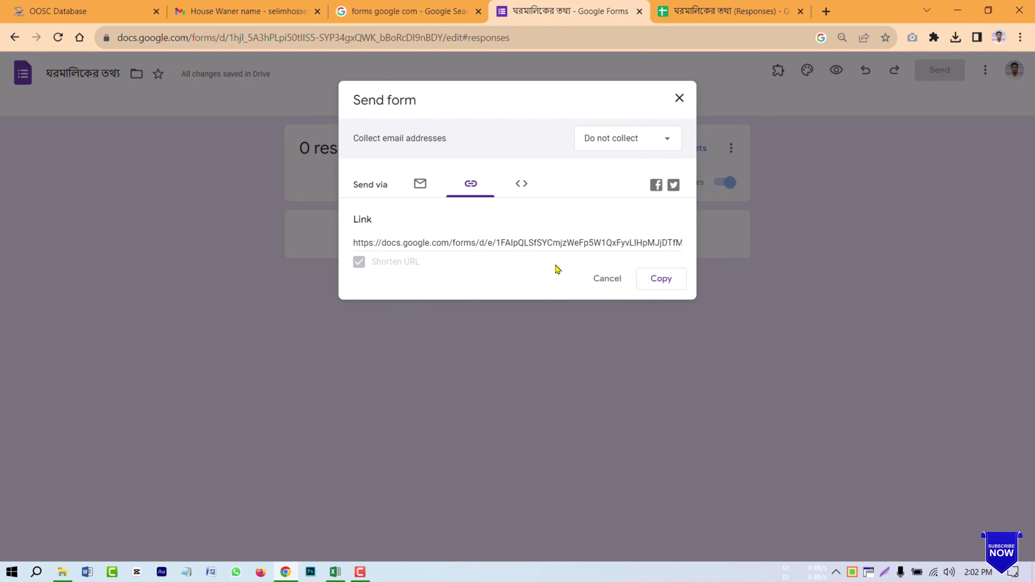
click(661, 279)
click(679, 99)
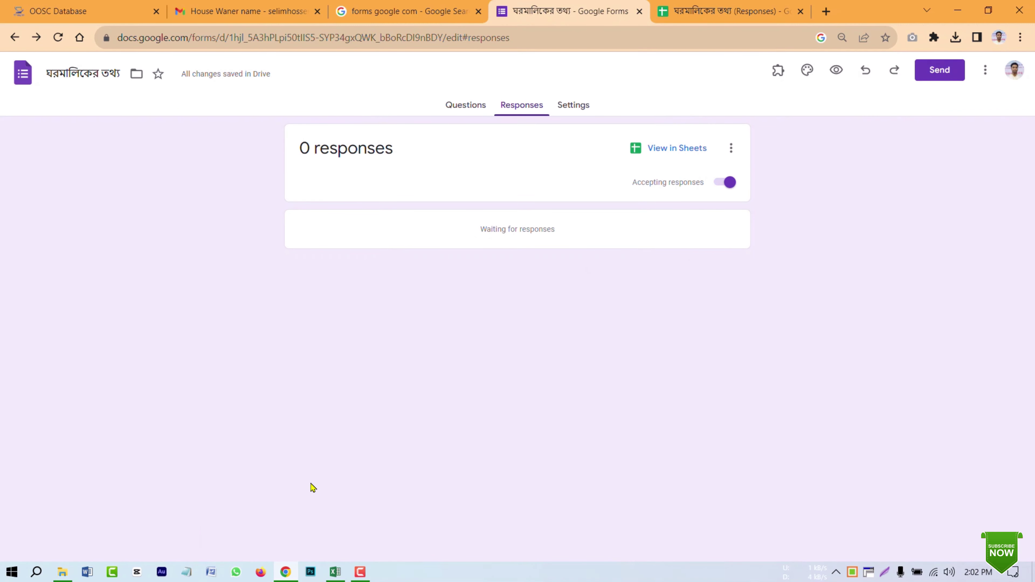
Step: Open the copied short form link in Firefox
click(261, 572)
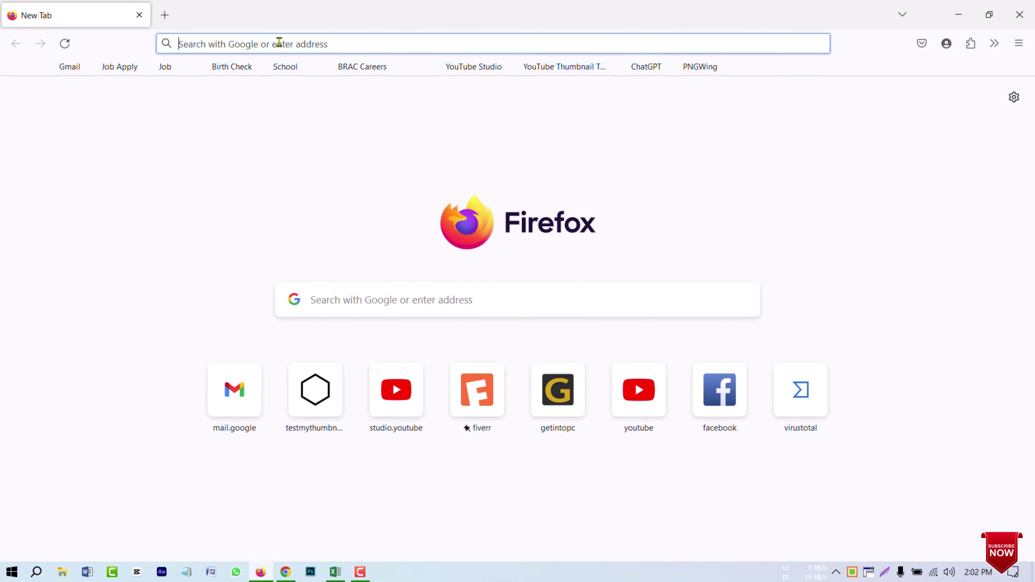
click(279, 43)
key(ctrl+v)
key(Return)
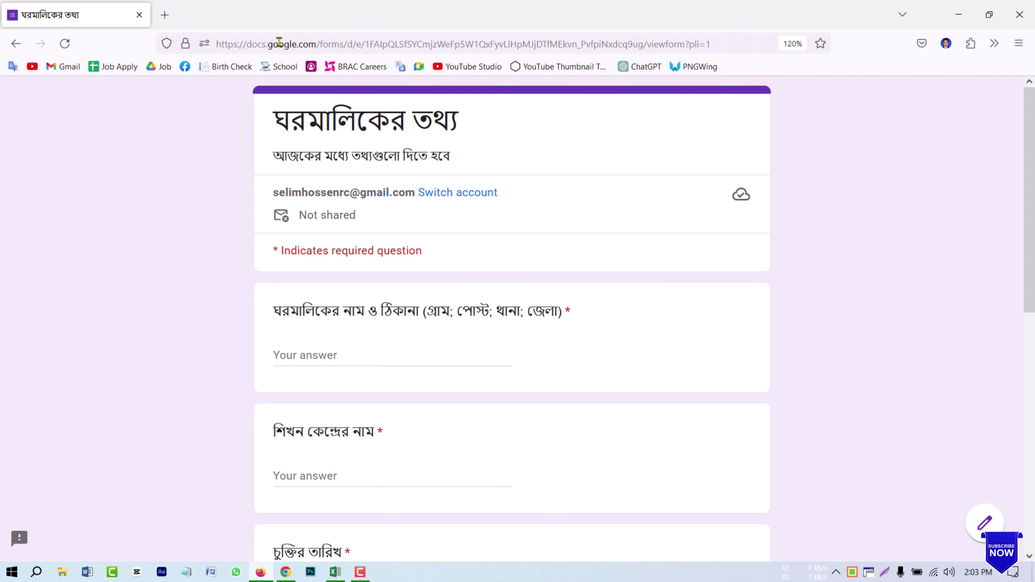
scroll(280, 219, down, 8)
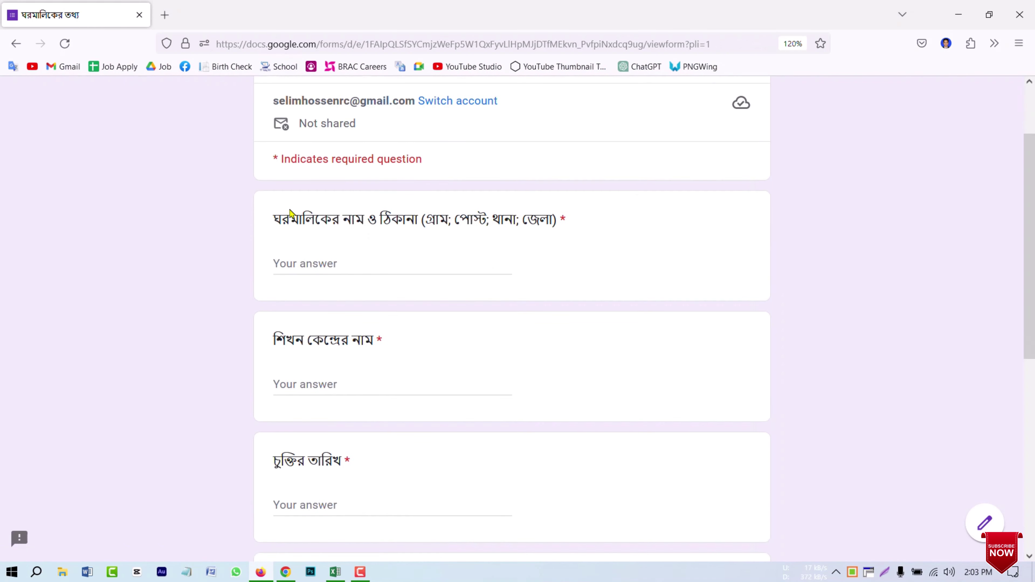
Step: Preview the form from the Chrome editor as respondents see it
click(294, 573)
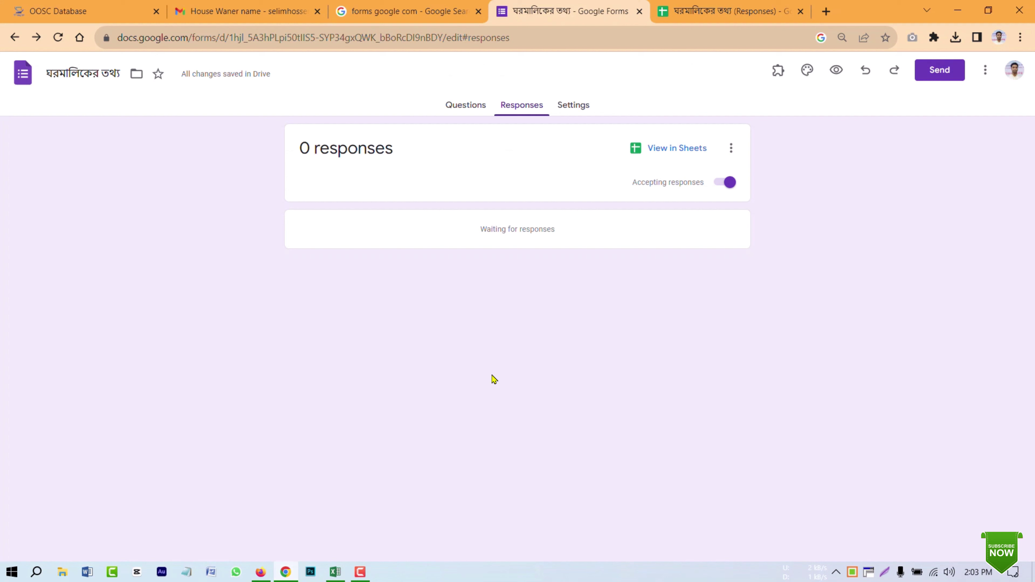
click(830, 77)
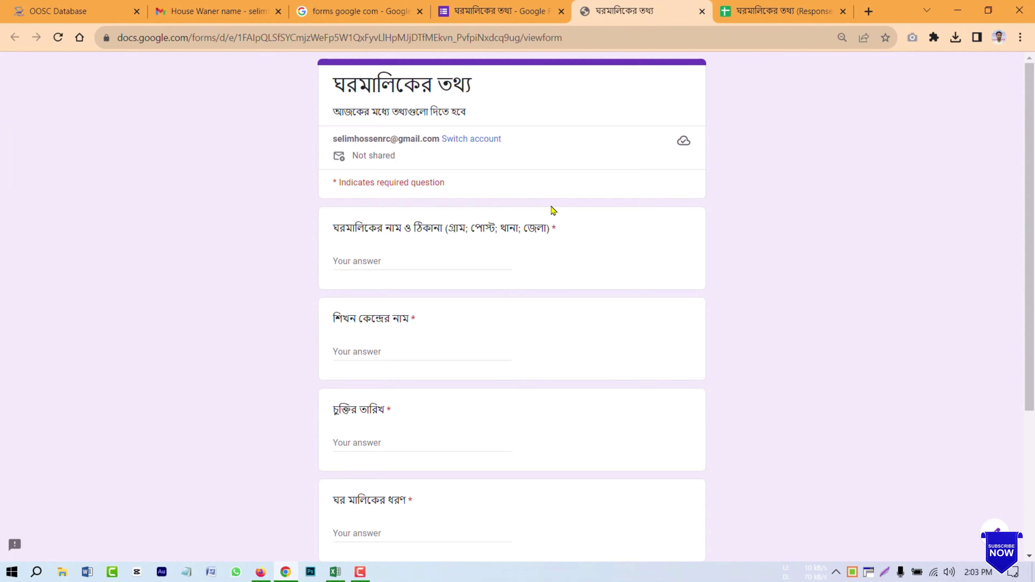
scroll(463, 176, down, 5)
scroll(459, 193, up, 5)
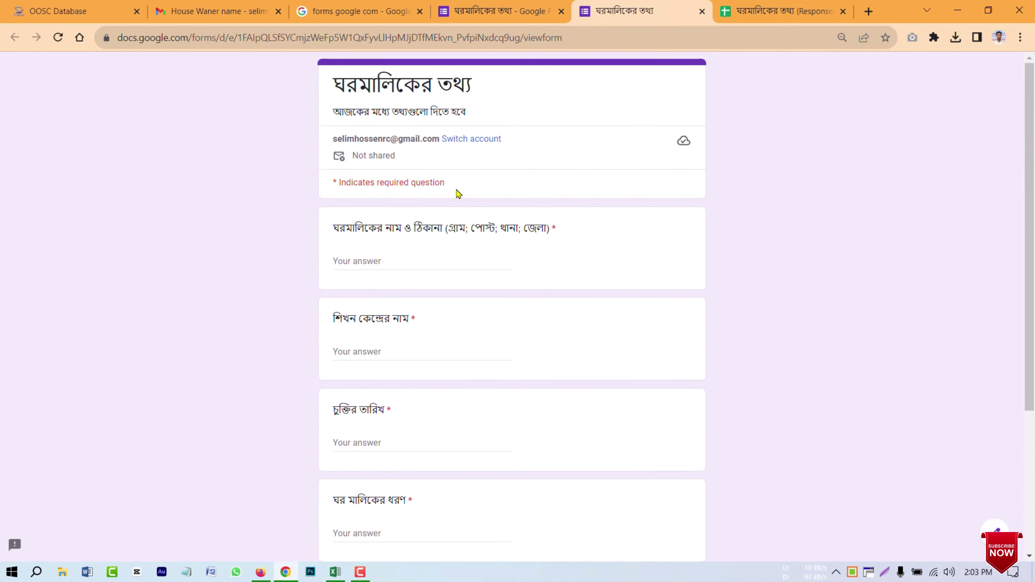
Step: Answer the owner's name and address, and the centre name 'অশ্বতলা উপানুষ্ঠানিক প্রাথমিক বিদ্যালয়'
click(958, 11)
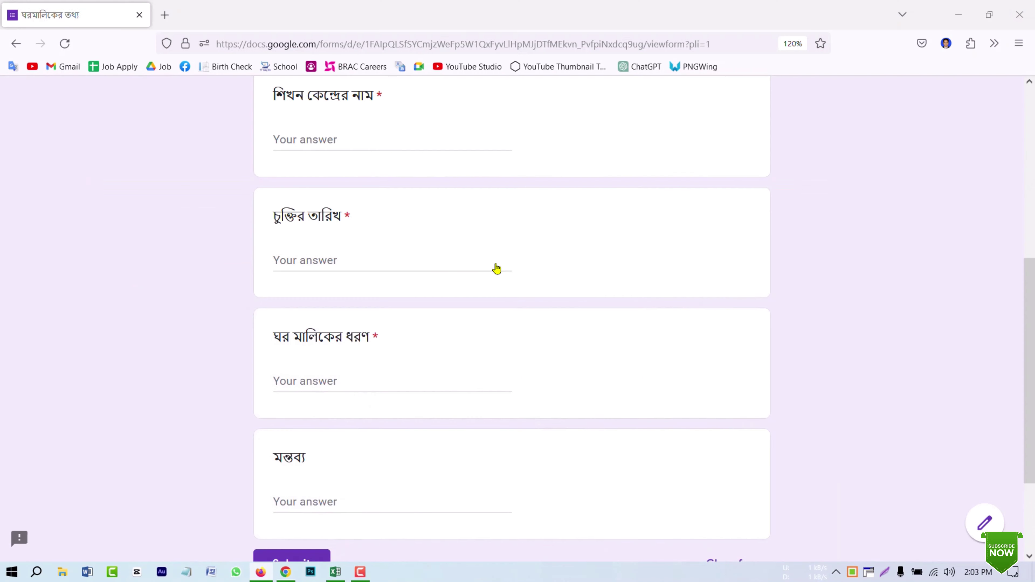
scroll(375, 291, up, 8)
click(317, 351)
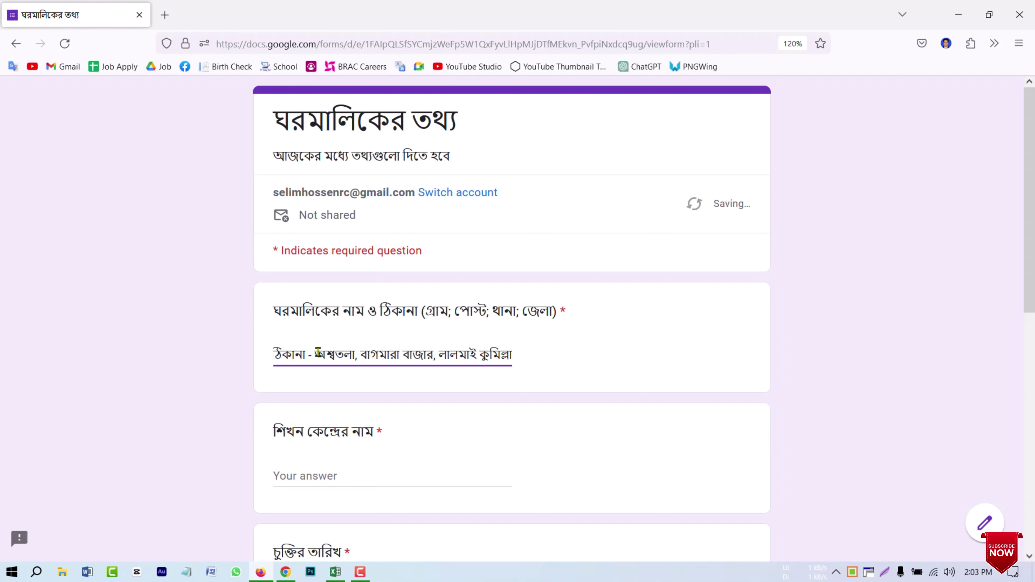
text(।)
click(392, 481)
text(অশ্বতলা উপানুষ্ঠানিক প্রা)
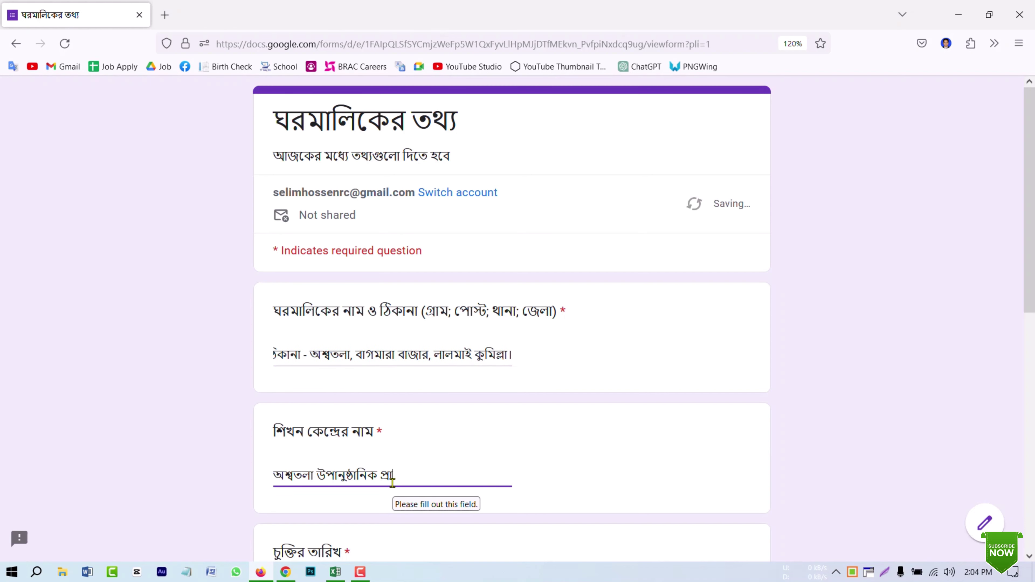
text(থমিক বিদ্যালয়)
Step: Enter the contract date ০১/০৭/২০২৩ and house type 'টিনের ঘর'
scroll(393, 482, down, 4)
click(335, 432)
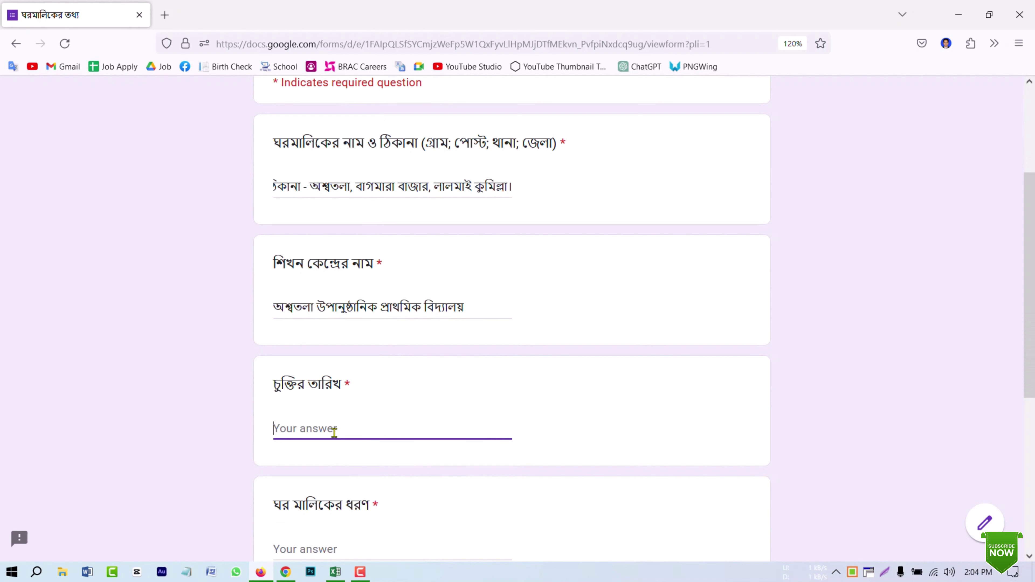
text(01/07/20)
key(BackSpace)
key(BackSpace)
key(BackSpace)
key(BackSpace)
key(BackSpace)
key(BackSpace)
key(BackSpace)
key(BackSpace)
text(০১/)
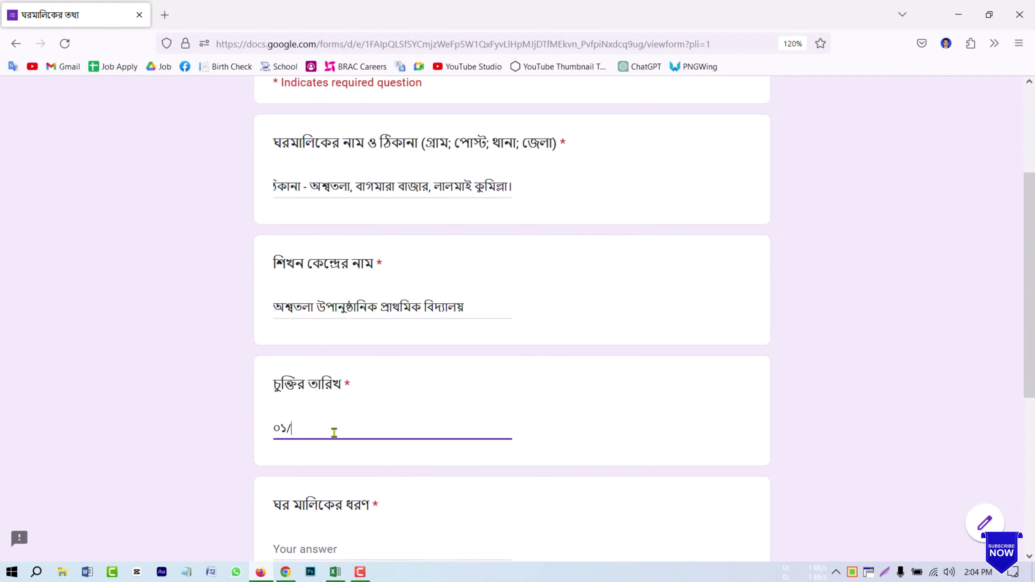
text(০৭/২০২৩)
scroll(332, 436, down, 3)
click(326, 383)
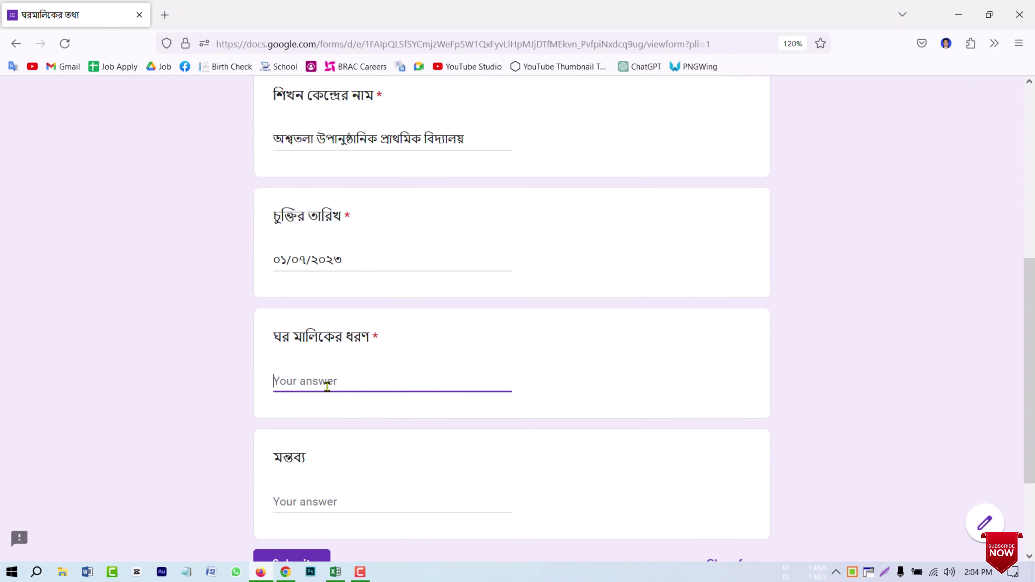
text(টিনের ঘর)
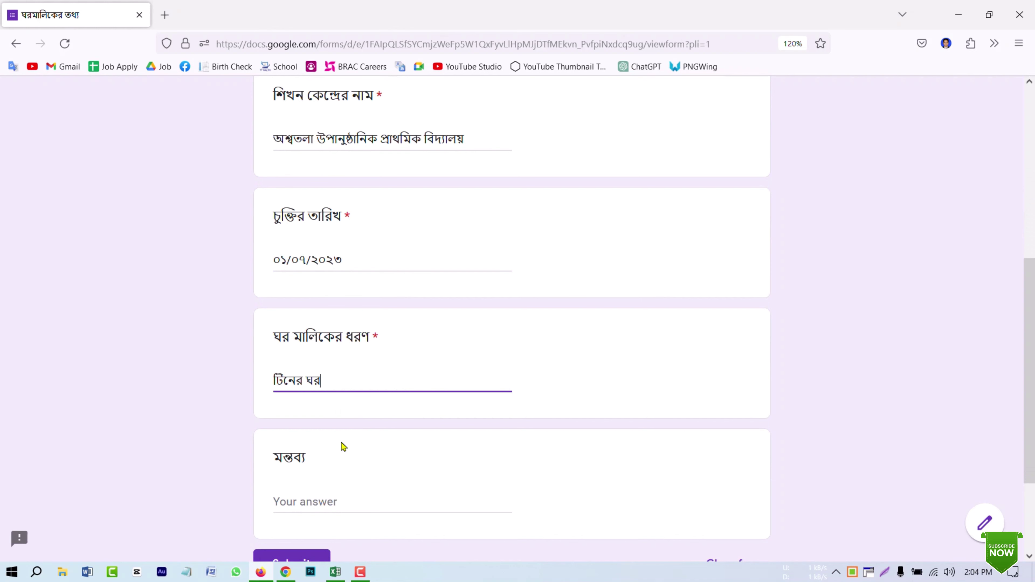
Step: Leave the মন্তব্য comment empty and submit the response
scroll(327, 387, down, 3)
click(323, 367)
text(নাই)
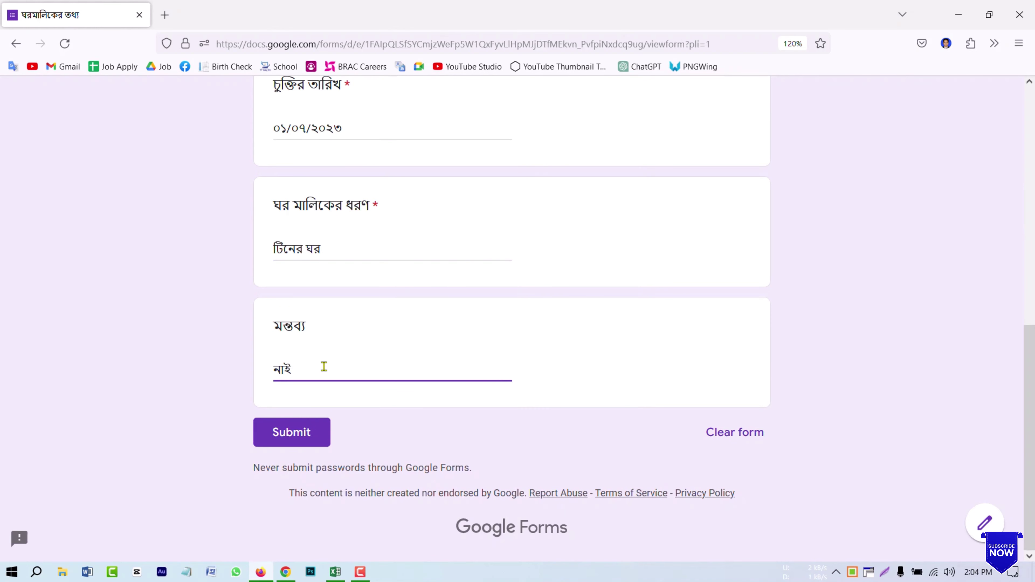
key(BackSpace)
key(BackSpace)
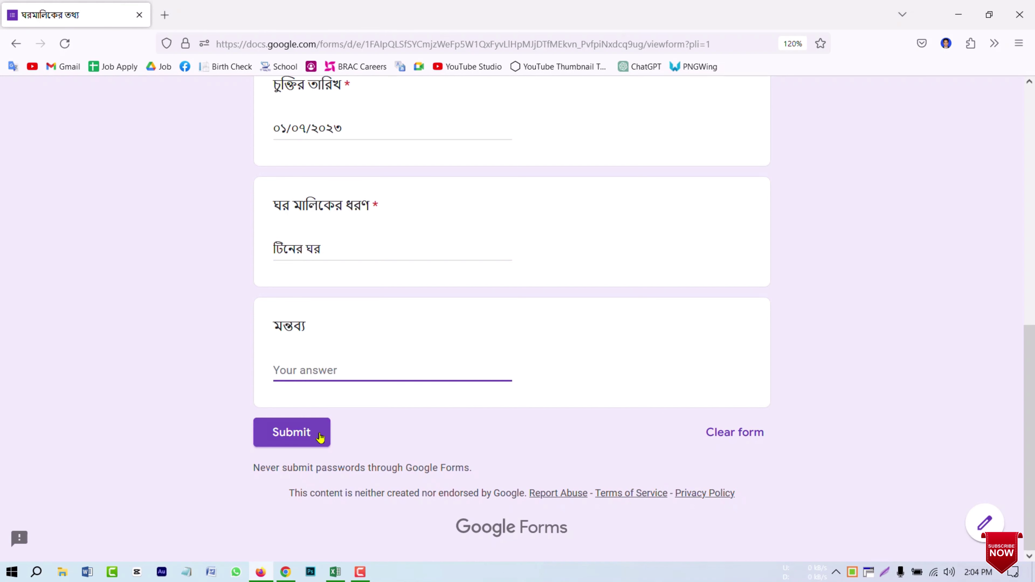
click(320, 437)
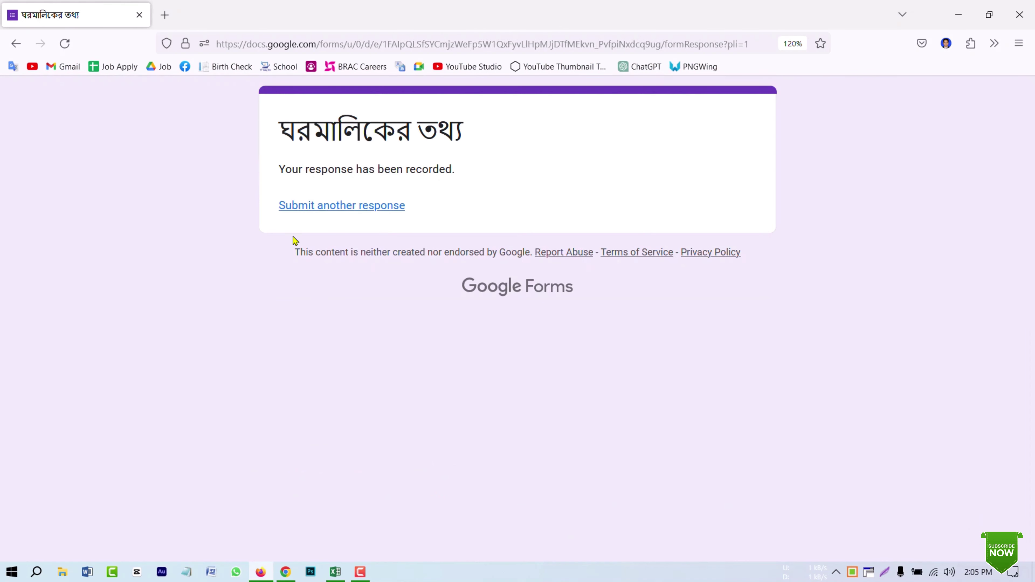
Step: Reload a blank form, then return to the editor's Responses page showing 1 response
click(317, 206)
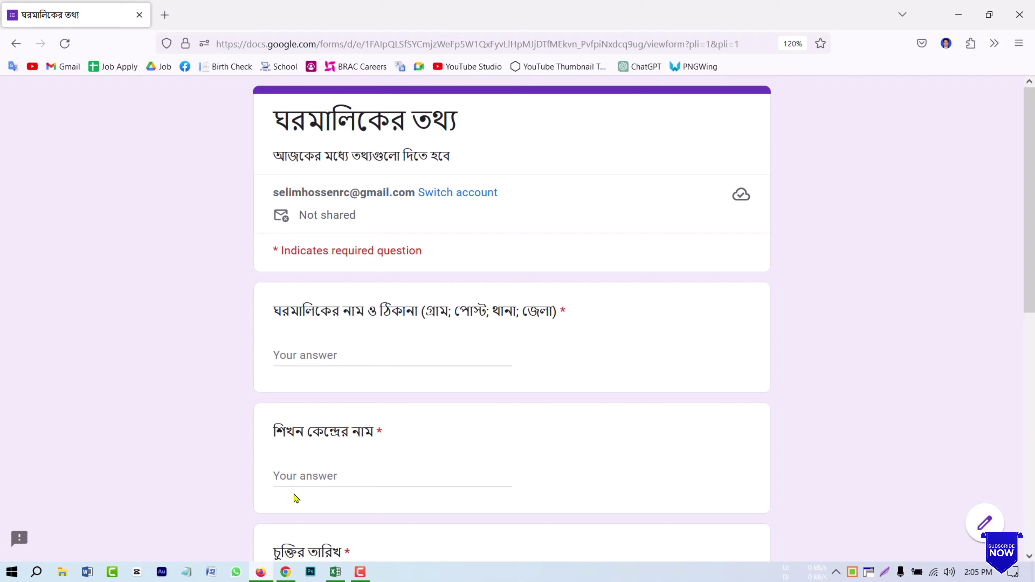
click(286, 572)
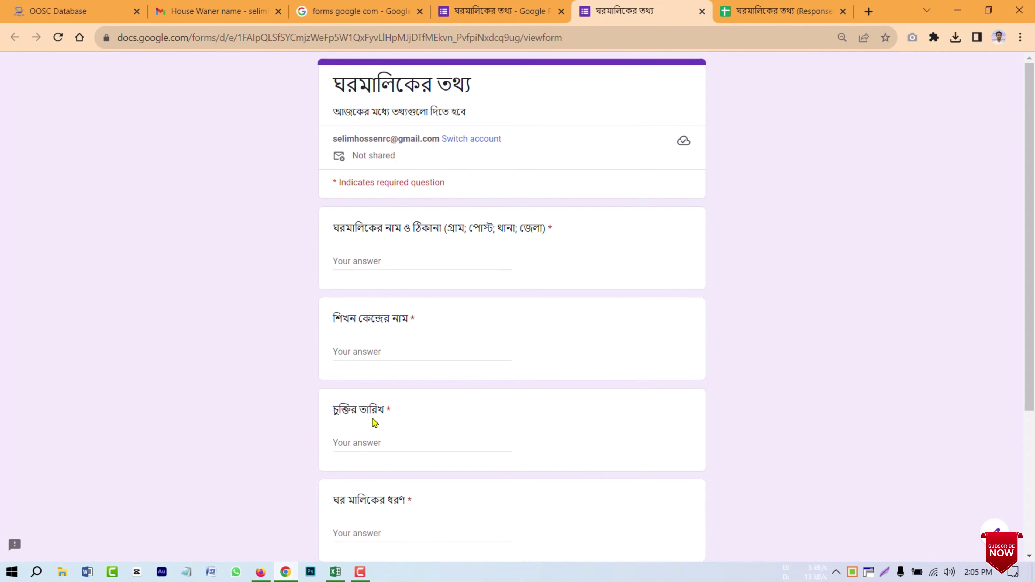
key(ctrl+shift+Tab)
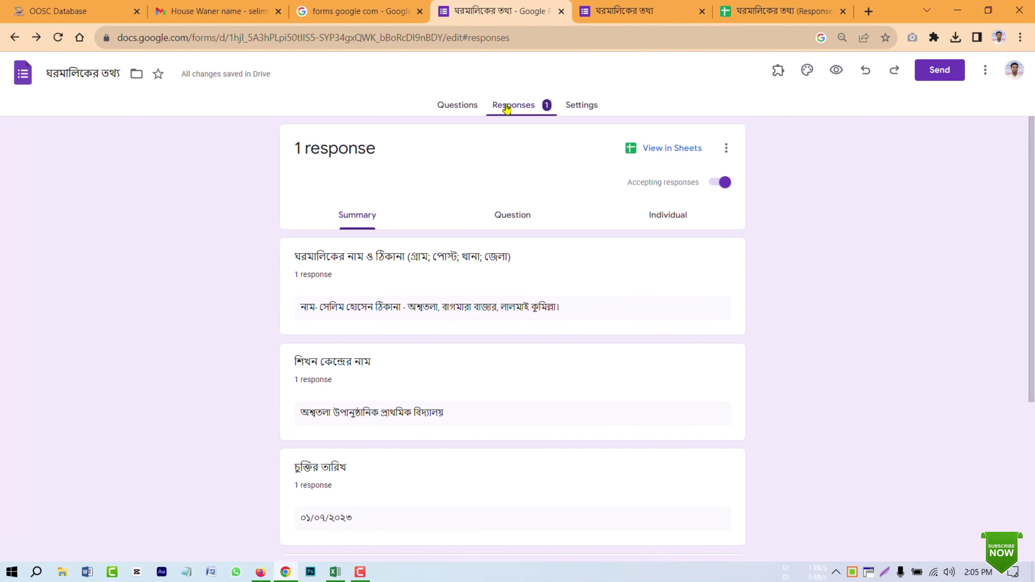
Step: Scroll the response Summary, then view it by Question and as Individual response 1 of 1
scroll(465, 301, down, 5)
scroll(467, 306, up, 10)
click(503, 224)
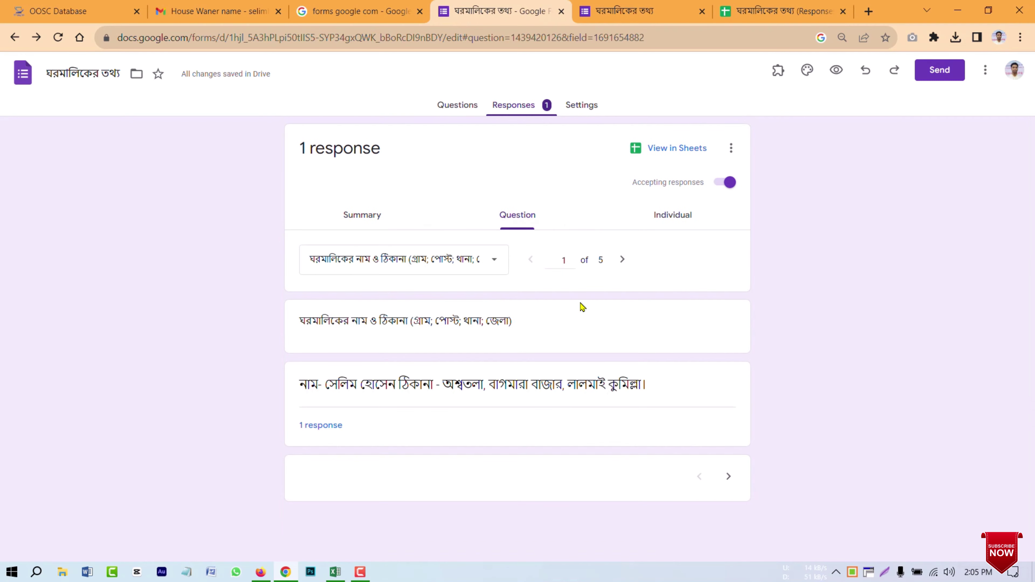
click(660, 217)
scroll(432, 391, down, 5)
scroll(432, 391, down, 2)
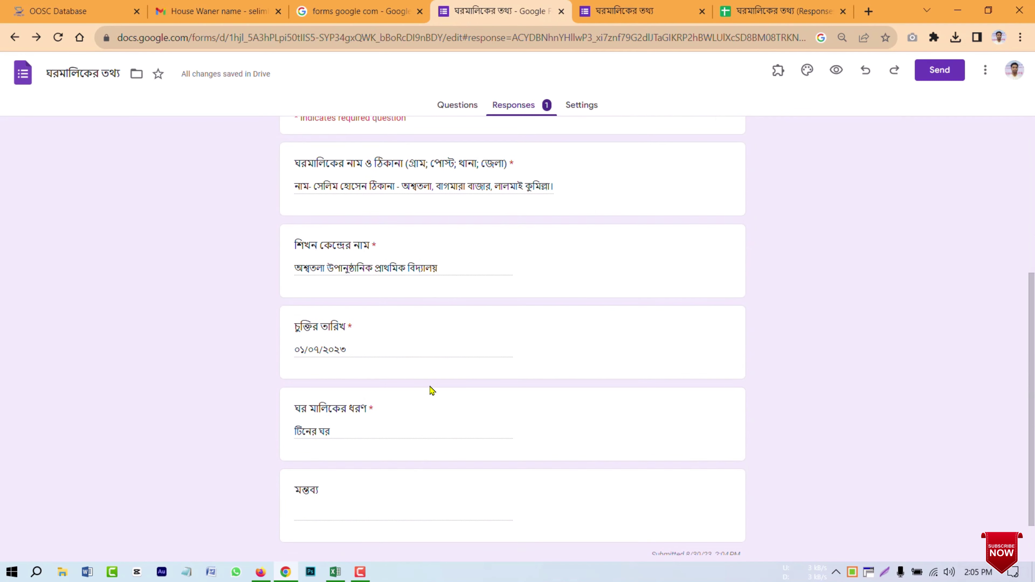
scroll(431, 391, up, 10)
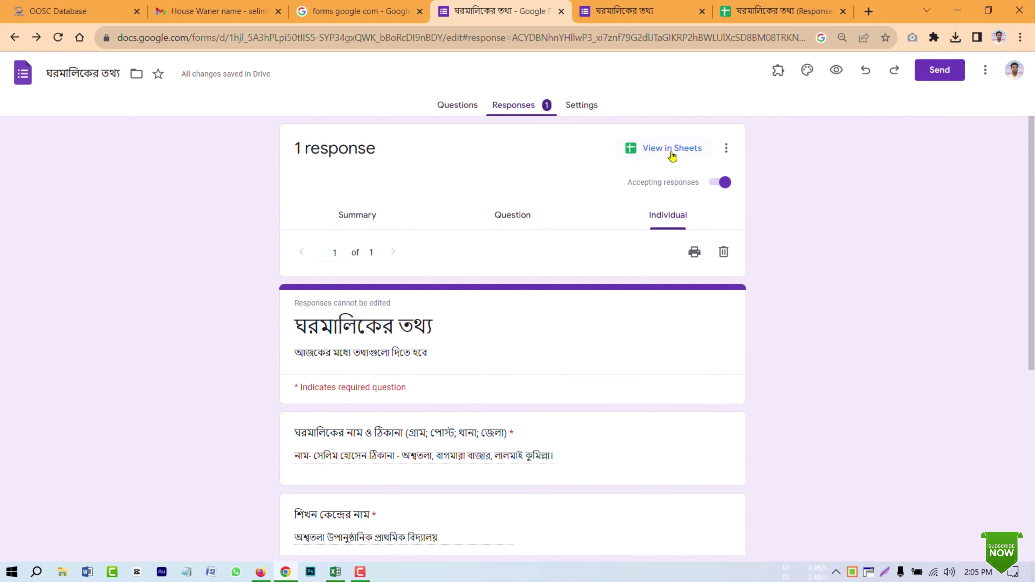
Step: Open the linked responses sheet showing the answers in row 2 and close the older duplicate tab
click(677, 151)
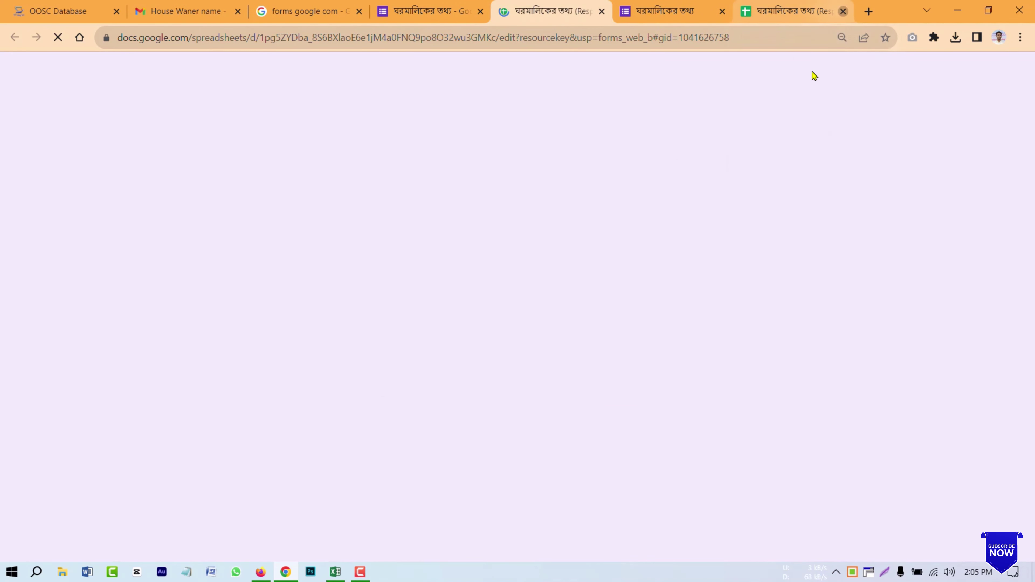
click(844, 11)
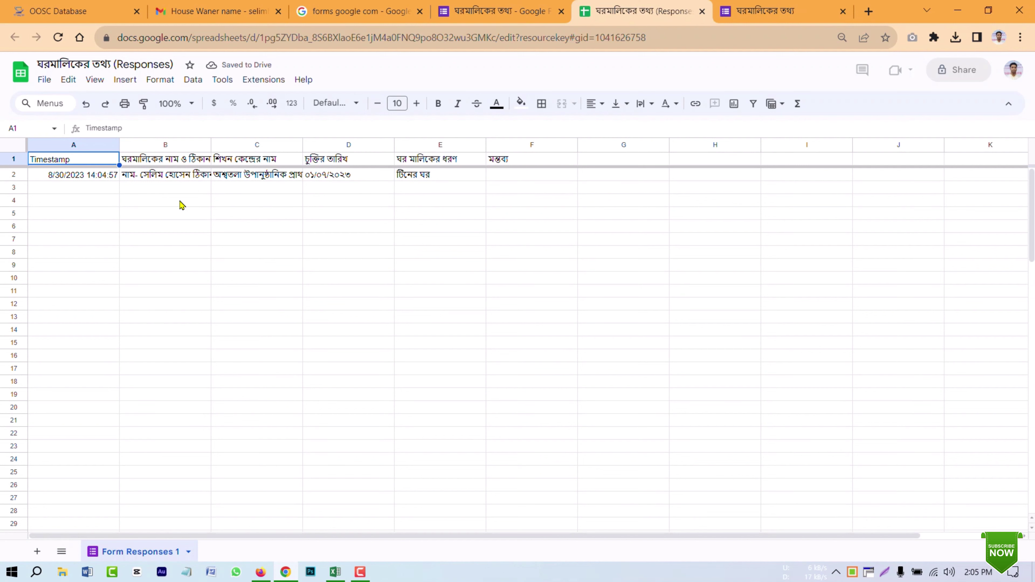